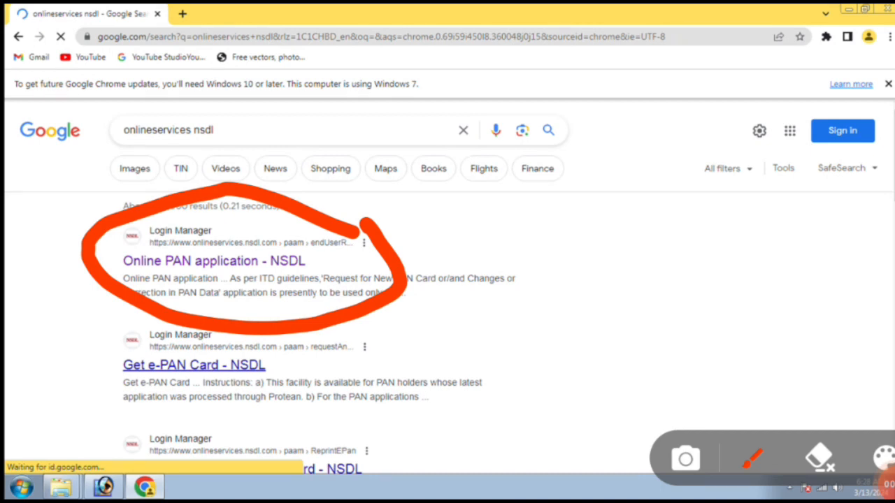
Step: Open the 'Online PAN application - NSDL' search result for onlineservices.nsdl.com
mouse_move(151, 270)
mouse_down()
mouse_move(221, 271)
mouse_move(353, 234)
mouse_move(140, 245)
mouse_move(151, 276)
mouse_up()
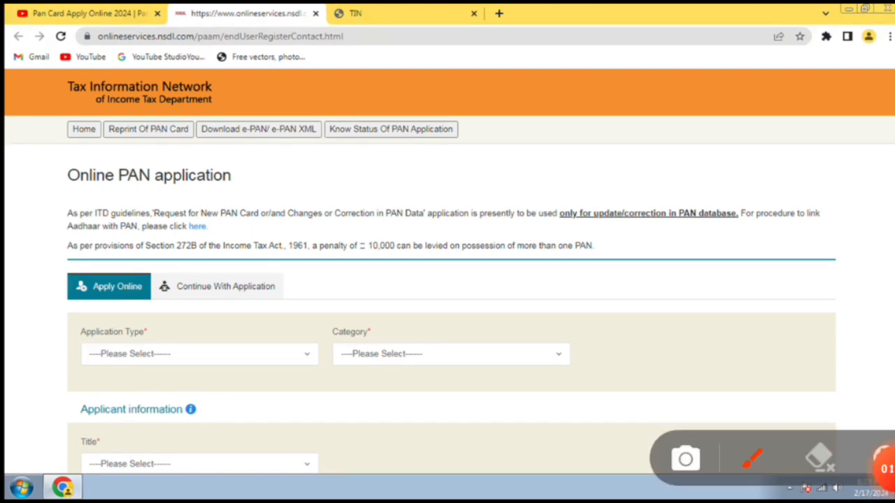
Step: Choose 'Changes or Correction in existing PAN Data / Reprint of PAN Card' and category INDIVIDUAL
mouse_move(222, 319)
mouse_down()
mouse_move(142, 292)
mouse_move(151, 404)
mouse_move(311, 308)
mouse_move(203, 290)
mouse_move(255, 395)
mouse_move(339, 314)
mouse_up()
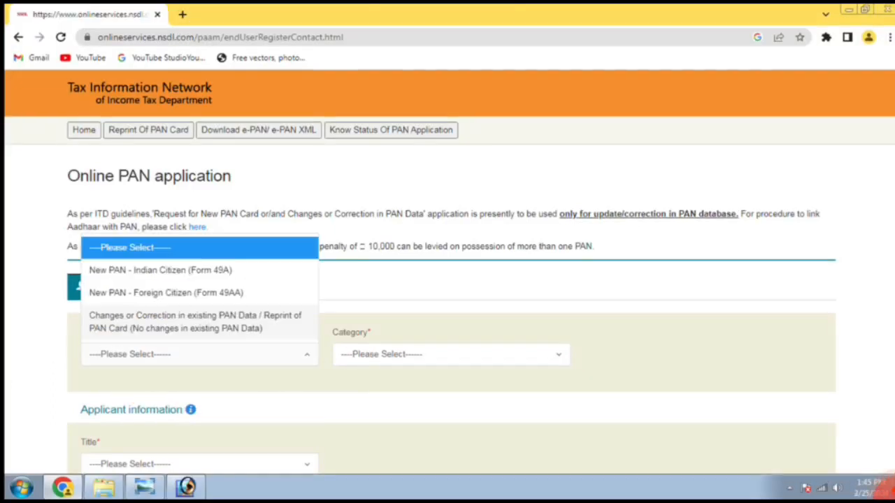
mouse_move(260, 189)
mouse_down()
mouse_move(83, 226)
mouse_move(256, 408)
mouse_move(193, 176)
mouse_move(176, 217)
mouse_up()
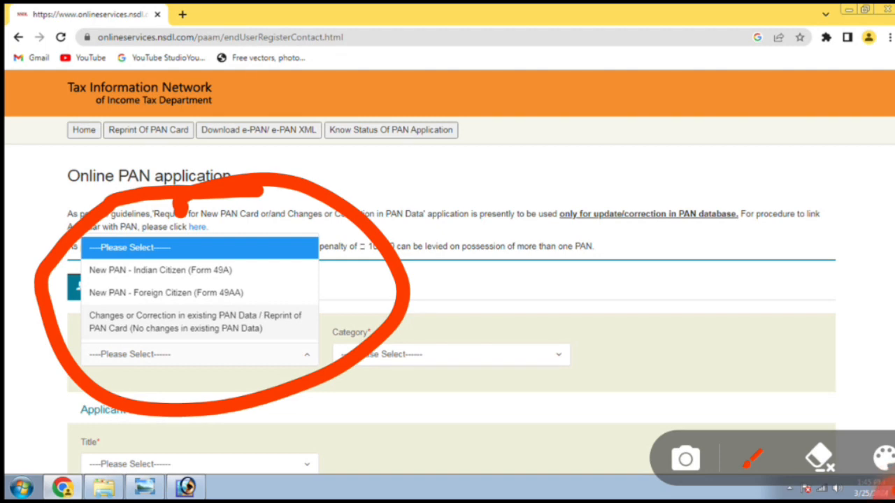
mouse_move(70, 311)
mouse_down()
mouse_move(137, 287)
mouse_move(342, 335)
mouse_move(85, 359)
mouse_move(57, 312)
mouse_up()
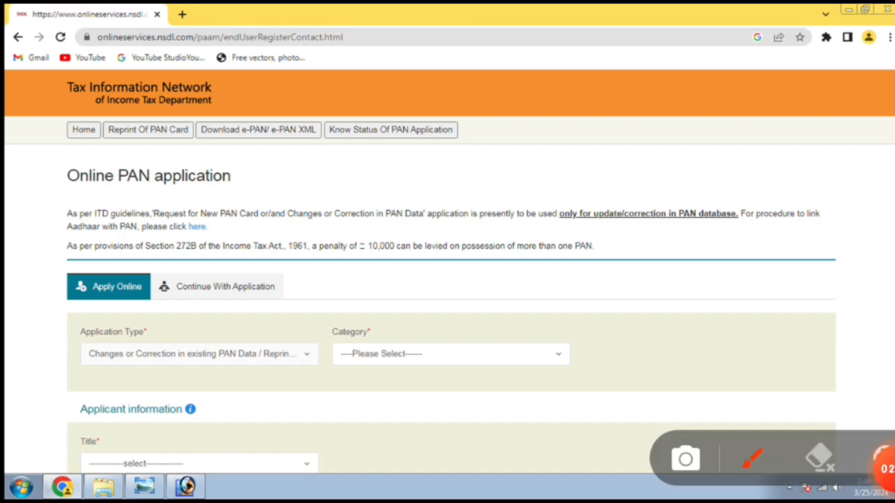
mouse_move(539, 289)
mouse_down()
mouse_move(290, 354)
mouse_move(483, 257)
mouse_move(435, 278)
mouse_up()
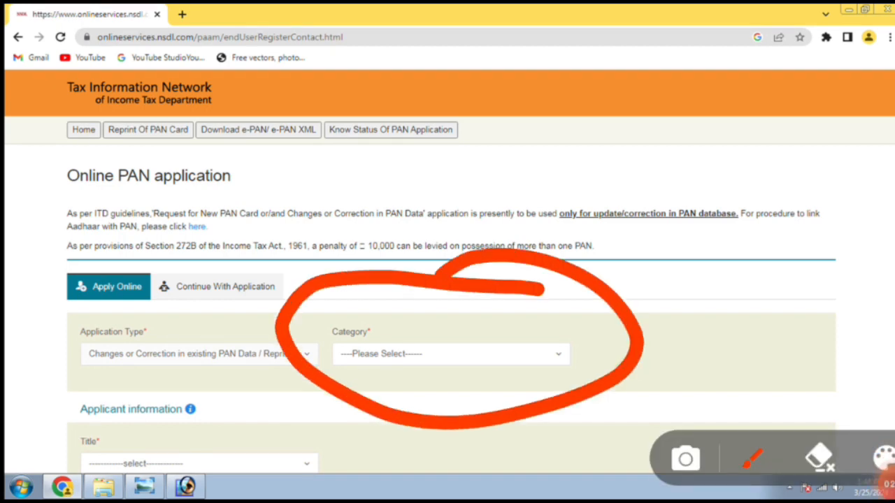
mouse_move(596, 323)
mouse_down()
mouse_move(489, 395)
mouse_move(617, 293)
mouse_up()
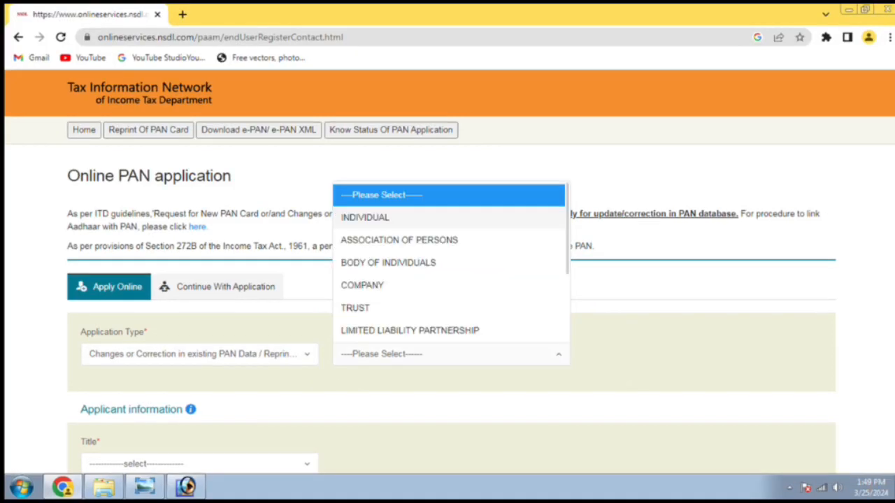
mouse_move(508, 143)
mouse_down()
mouse_move(398, 411)
mouse_move(435, 152)
mouse_move(428, 167)
mouse_up()
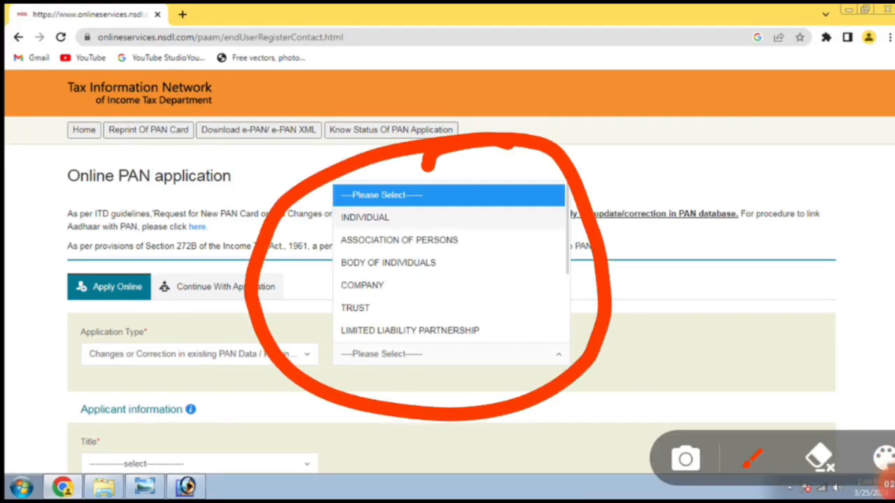
mouse_move(321, 247)
mouse_down()
mouse_move(458, 150)
mouse_move(307, 276)
mouse_up()
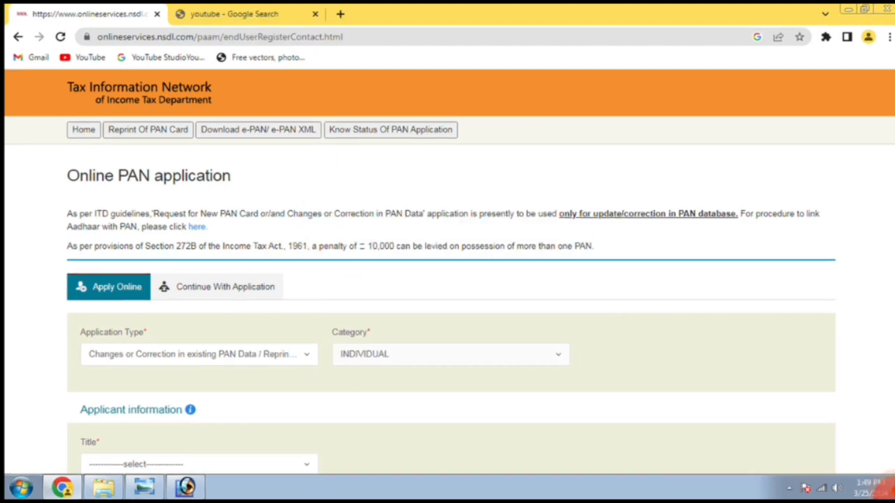
Step: Enter title Shri and the applicant's surname, first name, birth date, e-mail, mobile, citizenship Yes and PAN
scroll(448, 279, down, 4)
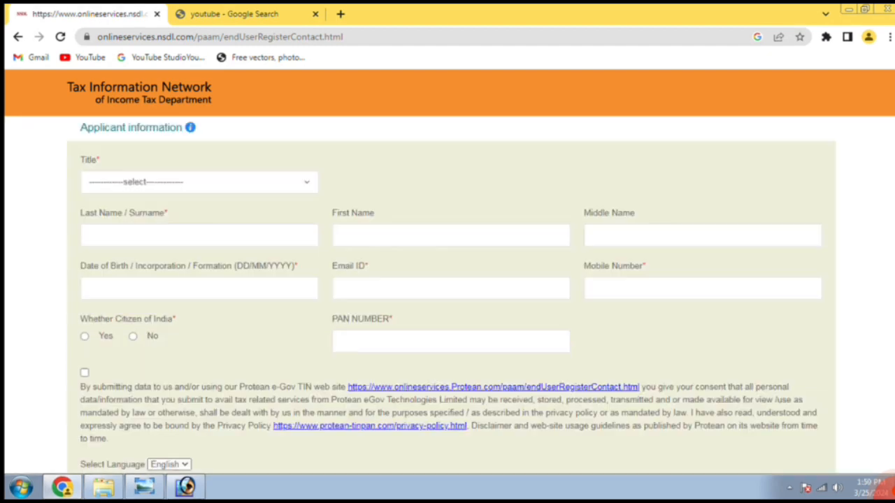
mouse_move(270, 143)
mouse_down()
mouse_move(66, 216)
mouse_move(204, 133)
mouse_up()
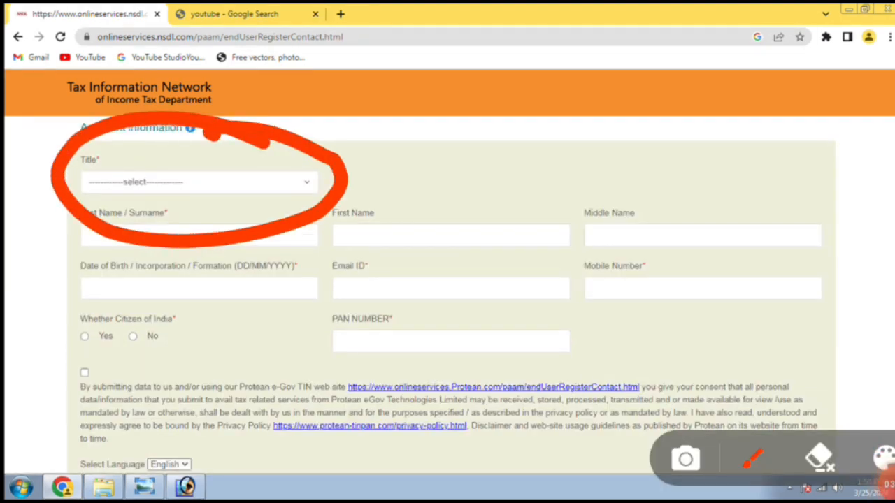
mouse_move(342, 144)
mouse_down()
mouse_move(308, 235)
mouse_move(345, 151)
mouse_up()
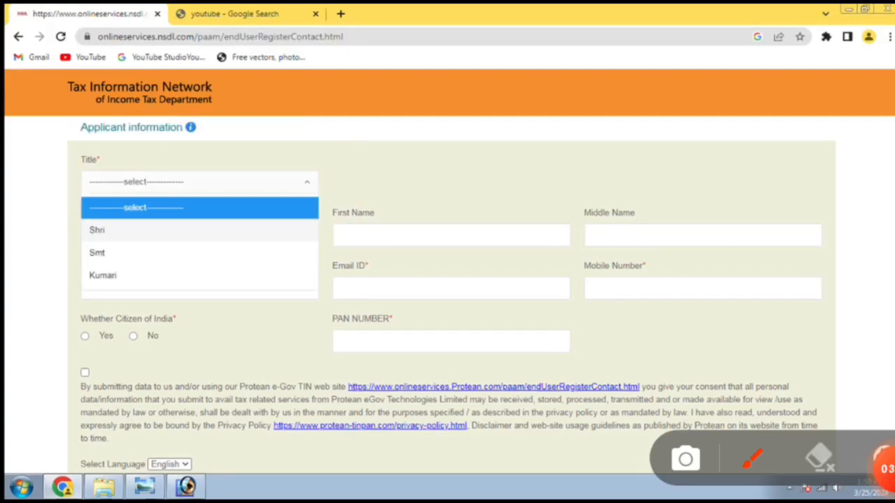
mouse_move(161, 169)
mouse_down()
mouse_move(49, 239)
mouse_move(214, 156)
mouse_move(131, 168)
mouse_up()
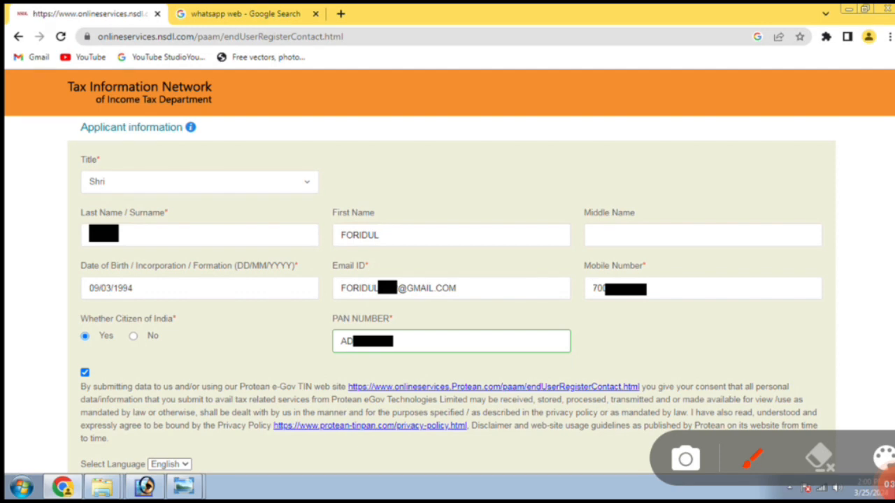
mouse_move(75, 260)
mouse_down()
mouse_move(225, 268)
mouse_move(329, 199)
mouse_move(62, 231)
mouse_move(59, 262)
mouse_up()
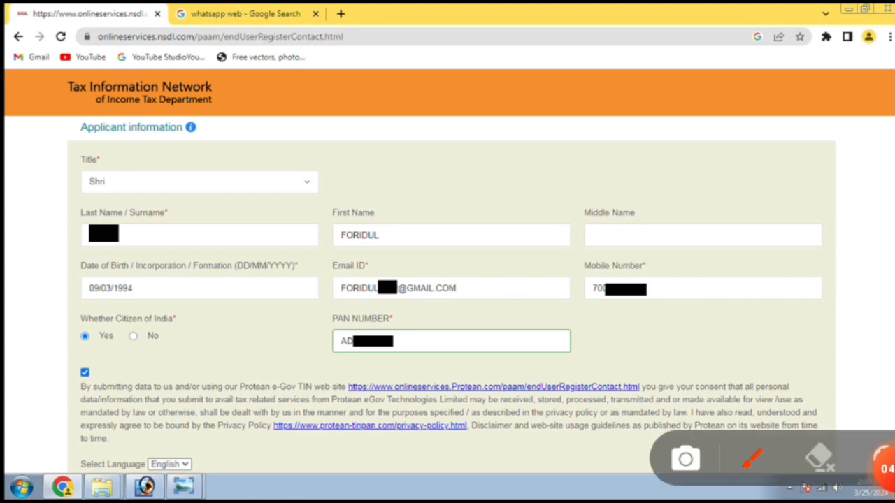
mouse_move(80, 265)
mouse_down()
mouse_move(299, 257)
mouse_move(32, 231)
mouse_move(52, 266)
mouse_up()
mouse_move(489, 185)
mouse_down()
mouse_move(417, 168)
mouse_move(461, 290)
mouse_move(428, 194)
mouse_up()
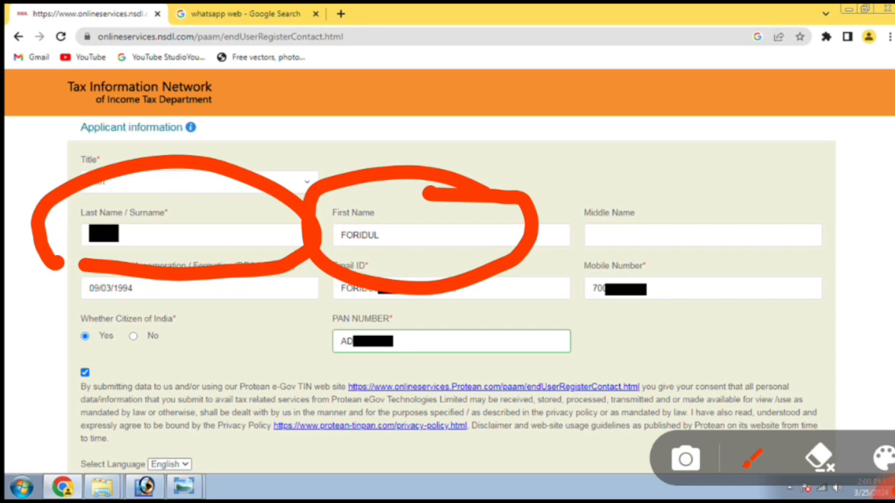
click(885, 487)
click(887, 469)
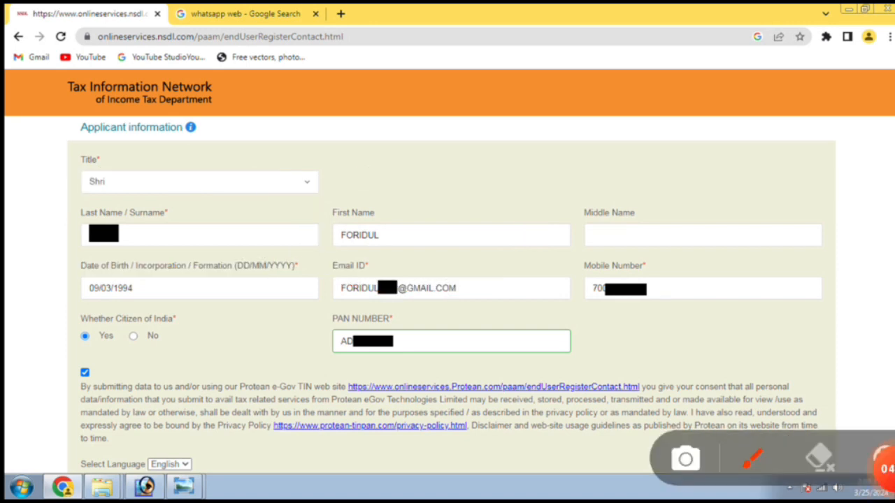
mouse_move(183, 188)
mouse_down()
mouse_move(67, 244)
mouse_move(307, 241)
mouse_move(146, 207)
mouse_up()
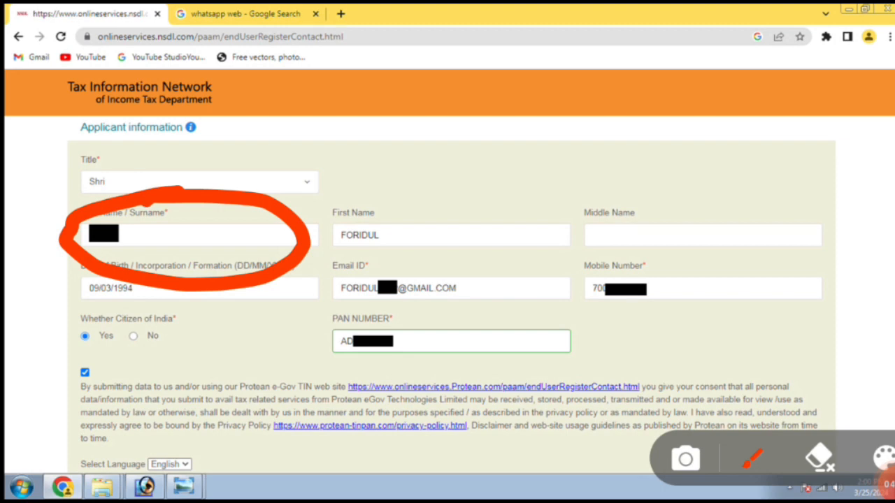
mouse_move(741, 200)
mouse_down()
mouse_move(571, 239)
mouse_move(804, 189)
mouse_move(625, 202)
mouse_up()
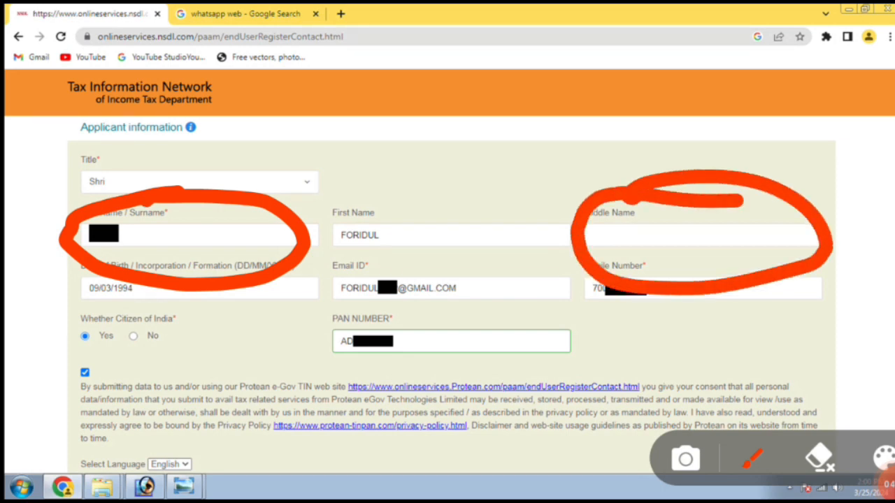
mouse_move(489, 180)
mouse_down()
mouse_move(378, 183)
mouse_move(428, 280)
mouse_move(426, 201)
mouse_up()
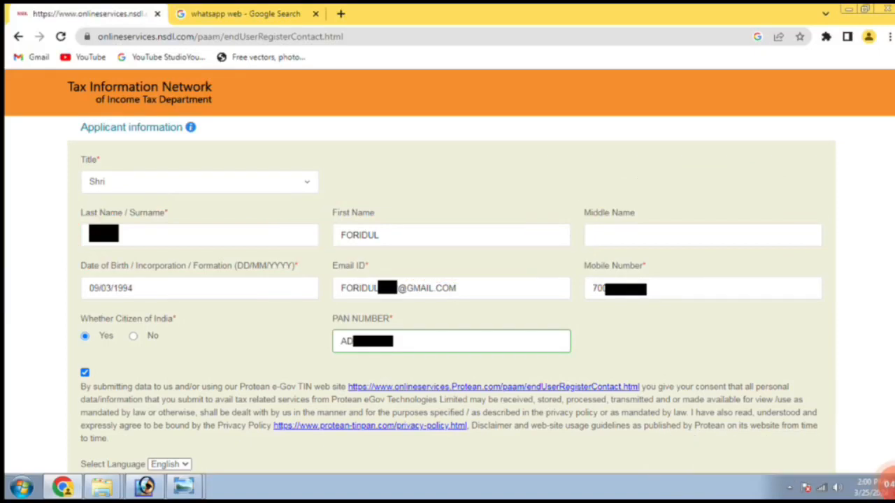
mouse_move(237, 183)
mouse_down()
mouse_move(94, 183)
mouse_move(218, 290)
mouse_move(220, 175)
mouse_up()
click(330, 266)
mouse_move(330, 265)
mouse_down()
mouse_move(741, 168)
mouse_move(299, 258)
mouse_up()
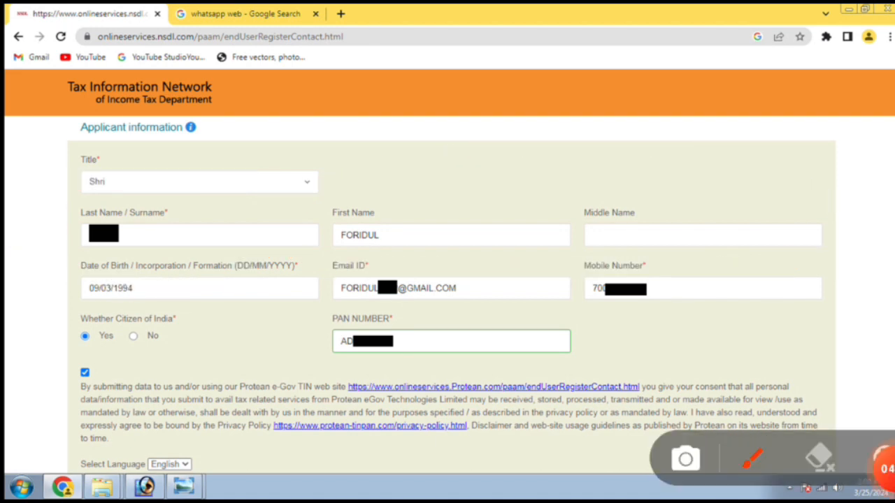
mouse_move(63, 308)
mouse_down()
mouse_move(376, 274)
mouse_move(39, 261)
mouse_move(51, 318)
mouse_up()
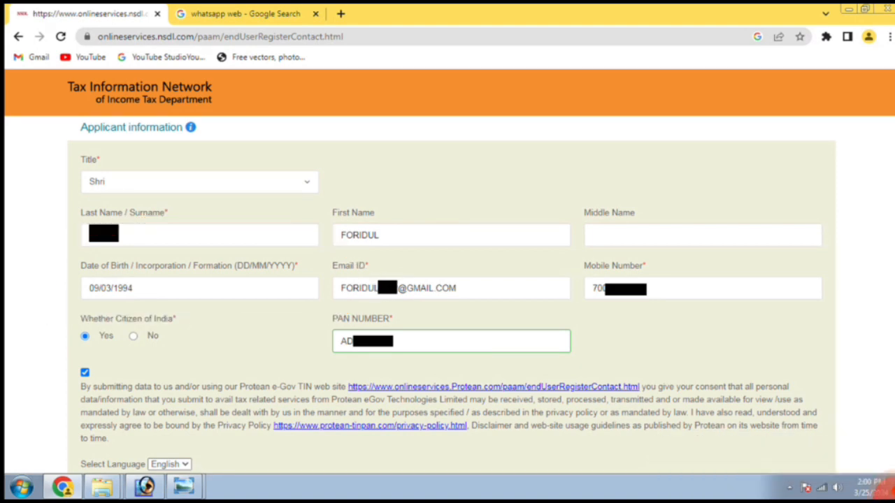
mouse_move(316, 310)
mouse_down()
mouse_move(507, 326)
mouse_move(414, 228)
mouse_move(299, 309)
mouse_move(308, 328)
mouse_up()
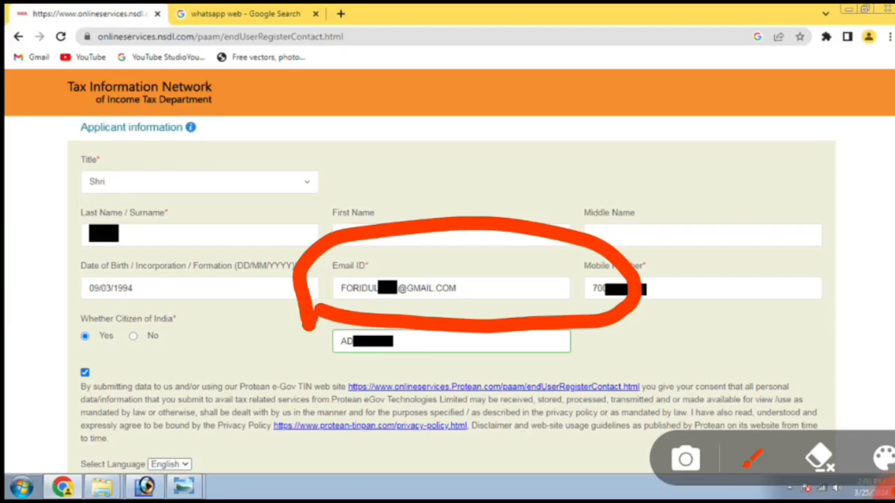
click(820, 458)
mouse_move(561, 320)
mouse_down()
mouse_move(801, 337)
mouse_move(556, 334)
mouse_up()
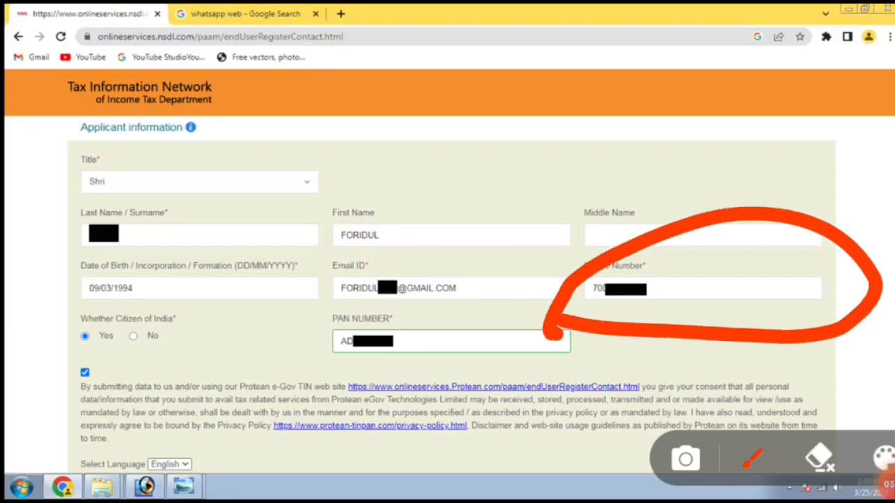
click(819, 458)
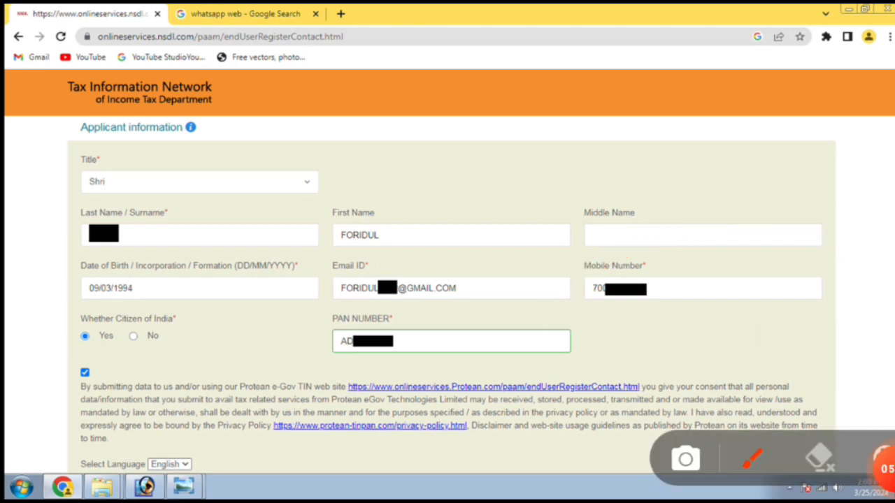
mouse_move(57, 365)
mouse_down()
mouse_move(151, 369)
mouse_move(223, 292)
mouse_move(30, 386)
mouse_up()
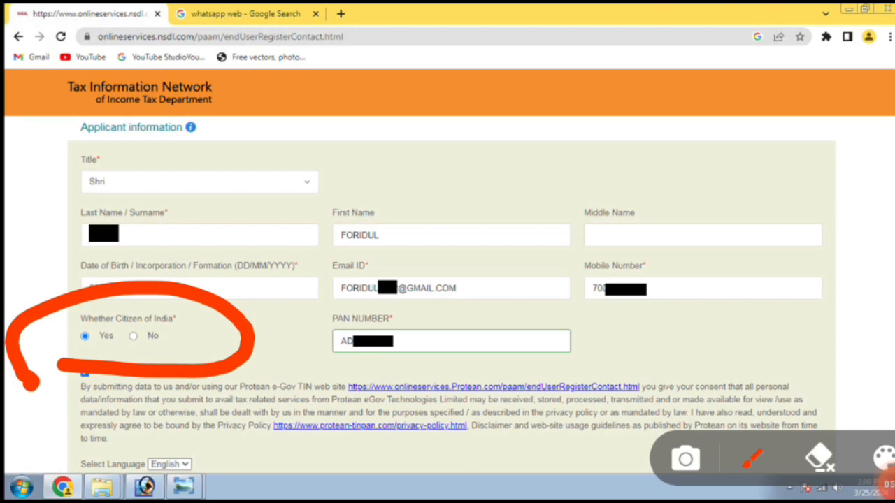
click(819, 458)
mouse_move(279, 373)
mouse_down()
mouse_move(597, 381)
mouse_move(573, 283)
mouse_move(287, 314)
mouse_move(269, 356)
mouse_move(274, 386)
mouse_up()
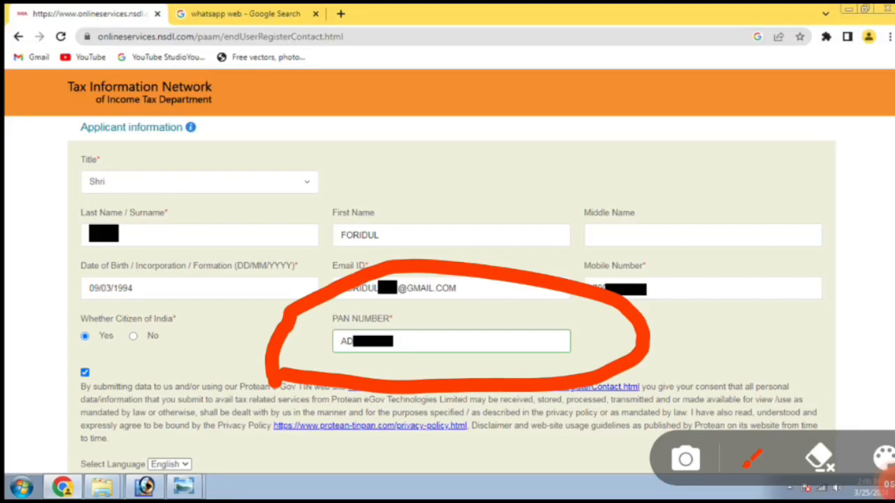
click(820, 458)
mouse_move(150, 338)
mouse_down()
mouse_move(35, 355)
mouse_move(192, 353)
mouse_move(172, 349)
mouse_up()
click(892, 458)
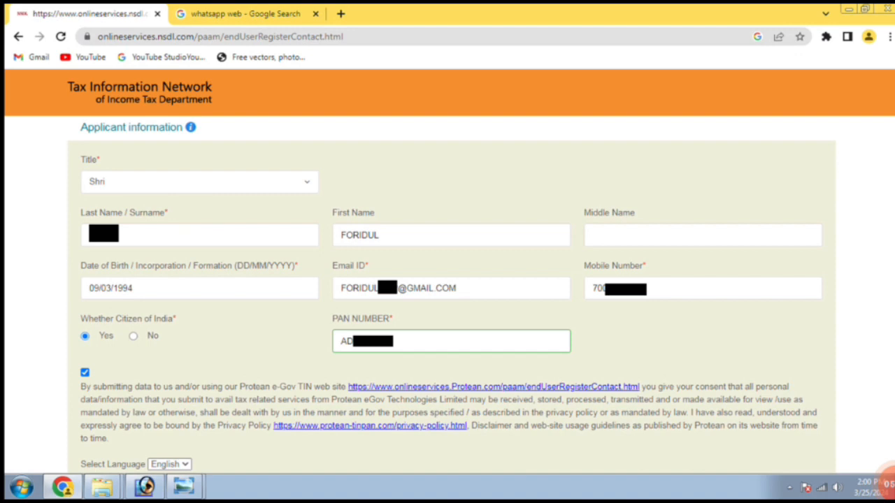
Step: Tick the 'I'm not a robot' reCAPTCHA and submit the request
scroll(448, 279, down, 4)
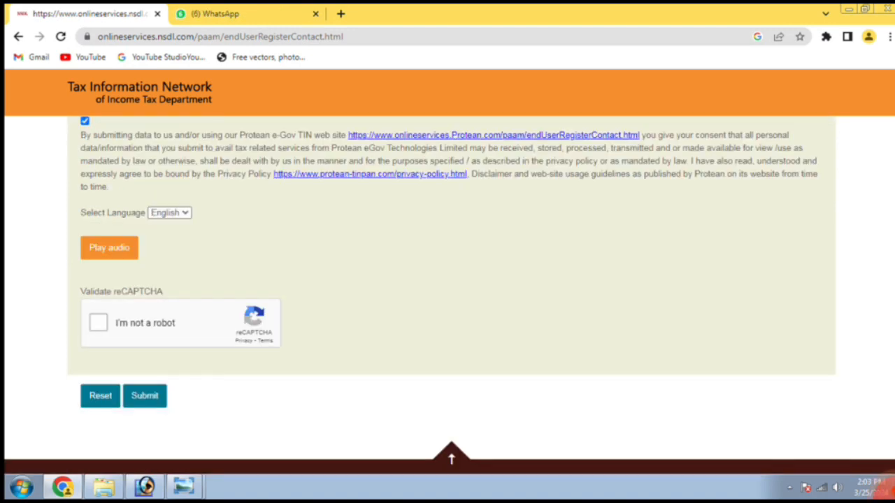
mouse_move(196, 265)
mouse_down()
mouse_move(185, 267)
mouse_move(155, 384)
mouse_move(130, 245)
mouse_move(124, 253)
mouse_up()
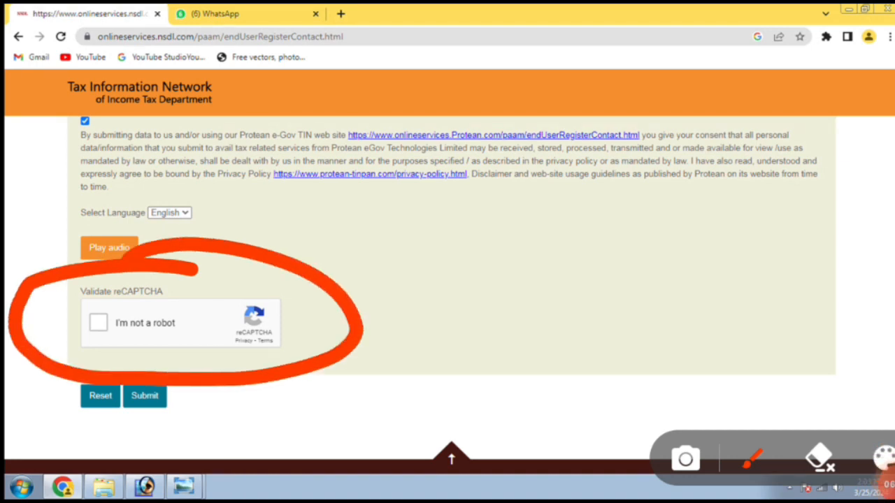
mouse_move(150, 295)
mouse_down()
mouse_move(52, 343)
mouse_move(115, 306)
mouse_up()
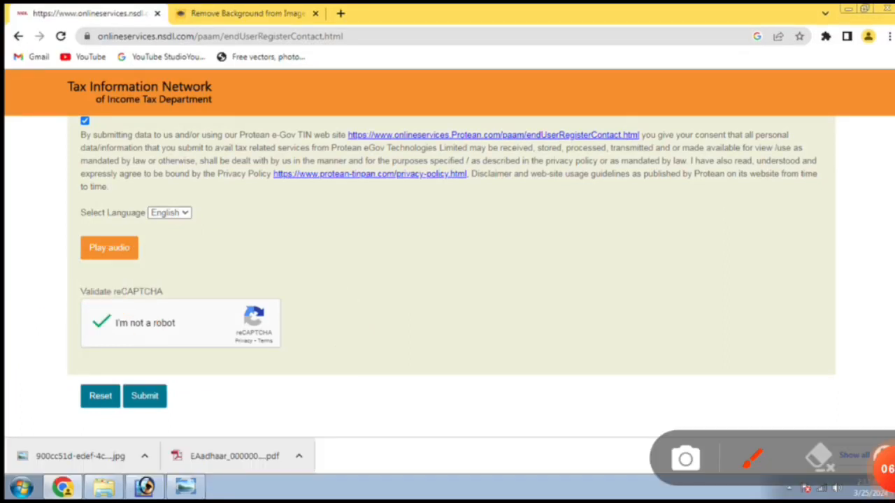
mouse_move(204, 362)
mouse_down()
mouse_move(133, 441)
mouse_move(193, 348)
mouse_up()
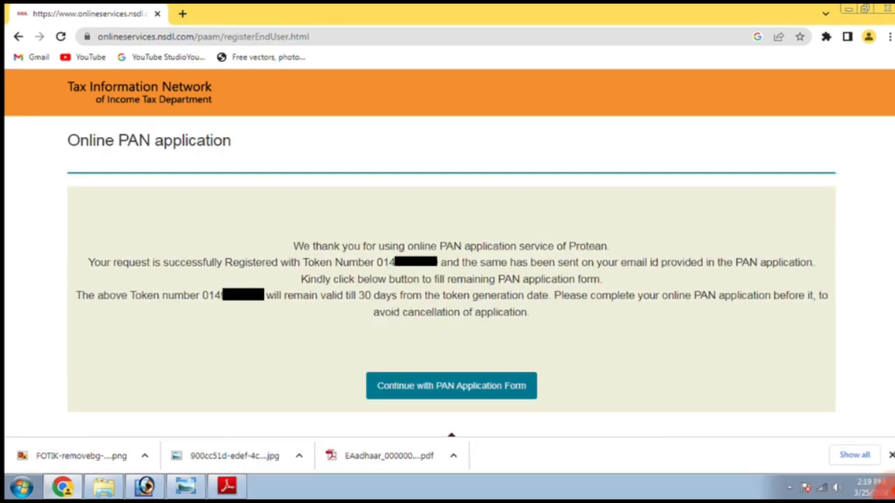
Step: Continue with PAN Application Form from the token page to Form CR's Personal Details
mouse_move(886, 486)
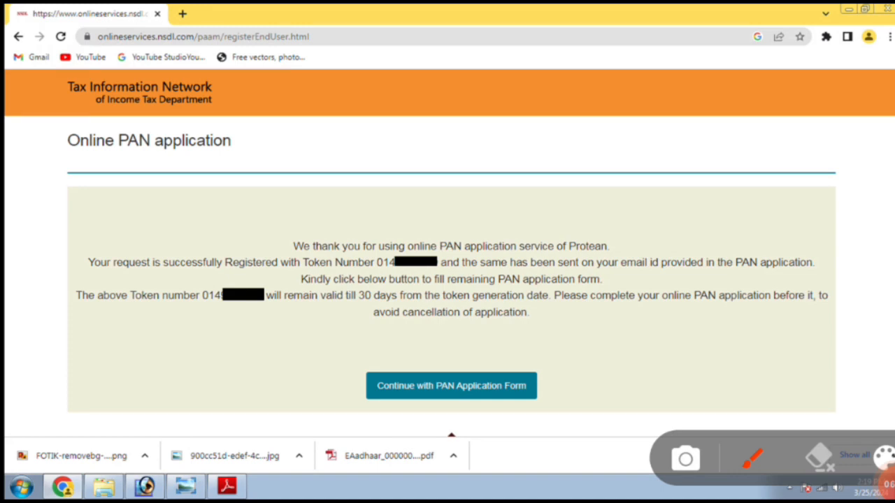
mouse_move(91, 279)
mouse_down()
mouse_move(435, 299)
mouse_move(411, 214)
mouse_move(377, 313)
mouse_up()
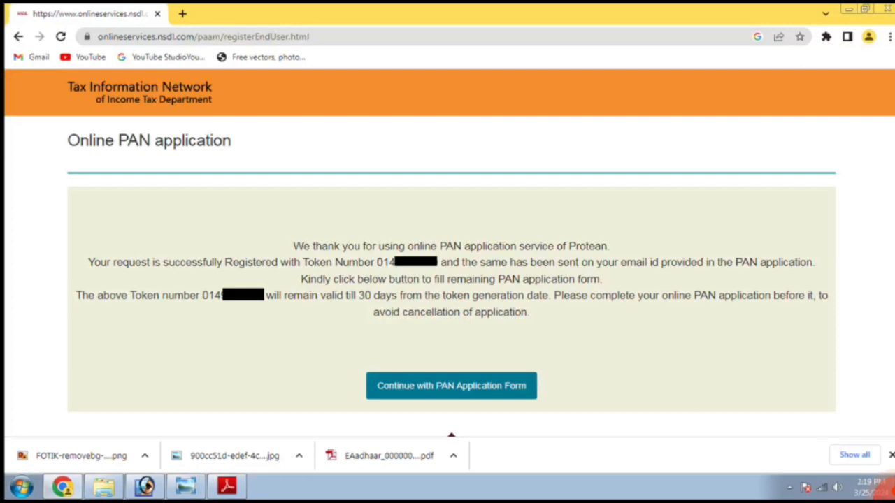
mouse_move(621, 342)
mouse_down()
mouse_move(320, 368)
mouse_move(495, 439)
mouse_move(618, 350)
mouse_up()
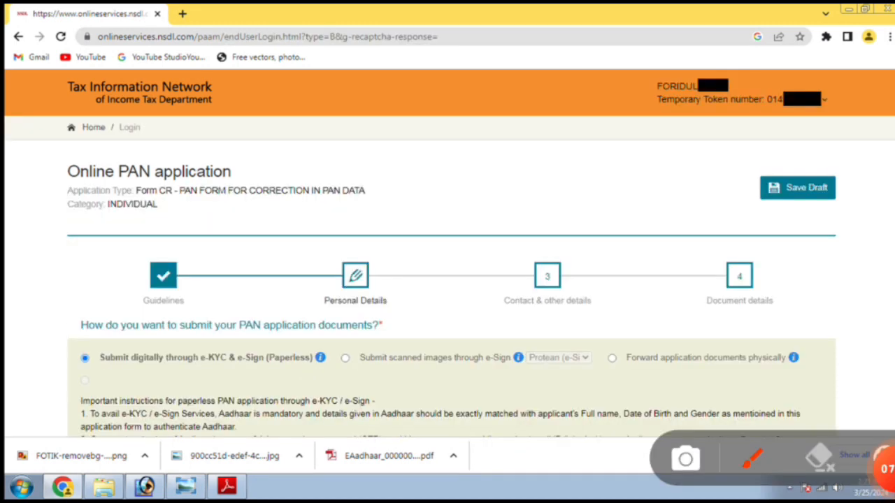
mouse_move(74, 345)
mouse_down()
mouse_move(306, 359)
mouse_move(153, 274)
mouse_move(44, 346)
mouse_up()
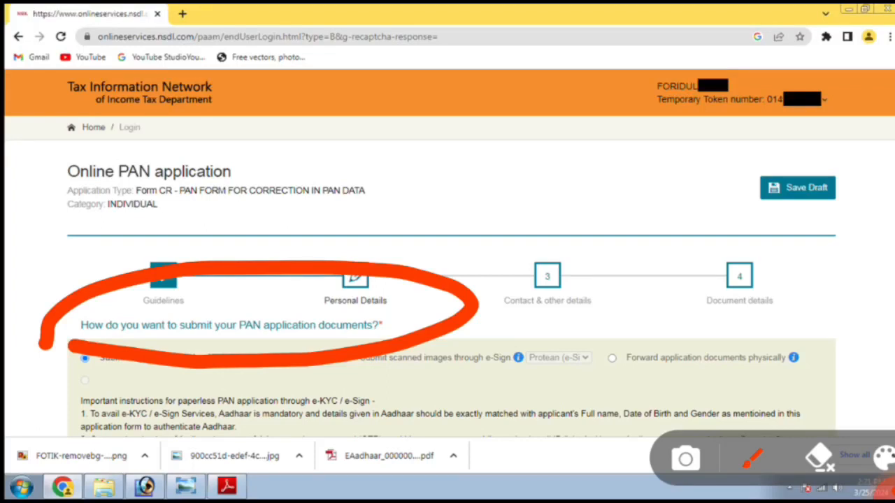
mouse_move(88, 396)
mouse_down()
mouse_move(239, 398)
mouse_move(265, 294)
mouse_move(38, 397)
mouse_up()
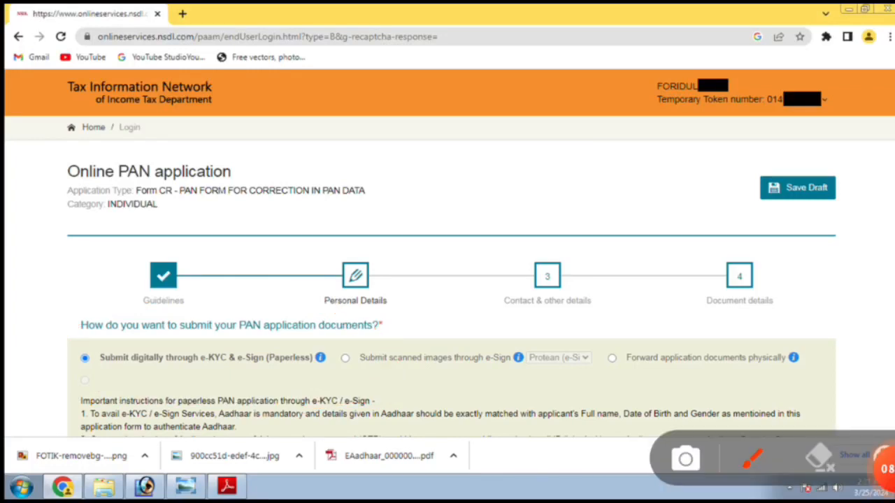
mouse_move(334, 381)
mouse_down()
mouse_move(673, 360)
mouse_move(315, 355)
mouse_move(314, 374)
mouse_up()
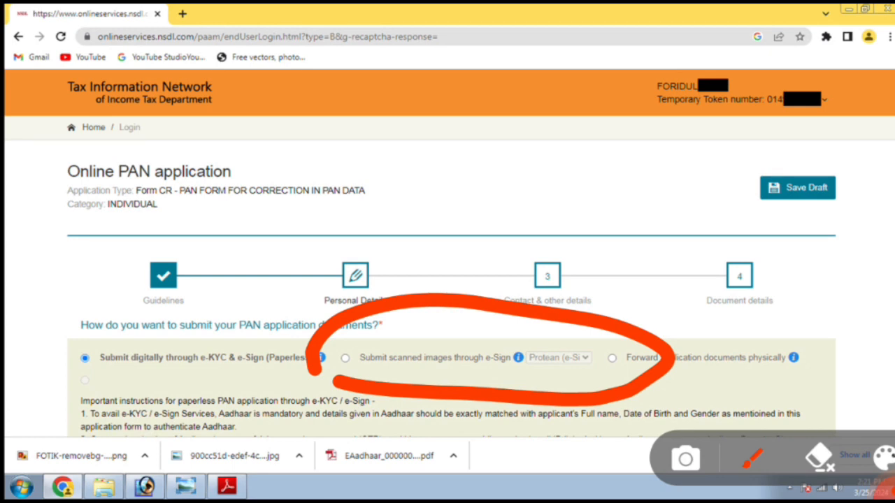
click(819, 458)
mouse_move(604, 402)
mouse_down()
mouse_move(699, 393)
mouse_move(806, 302)
mouse_move(579, 380)
mouse_move(581, 402)
mouse_up()
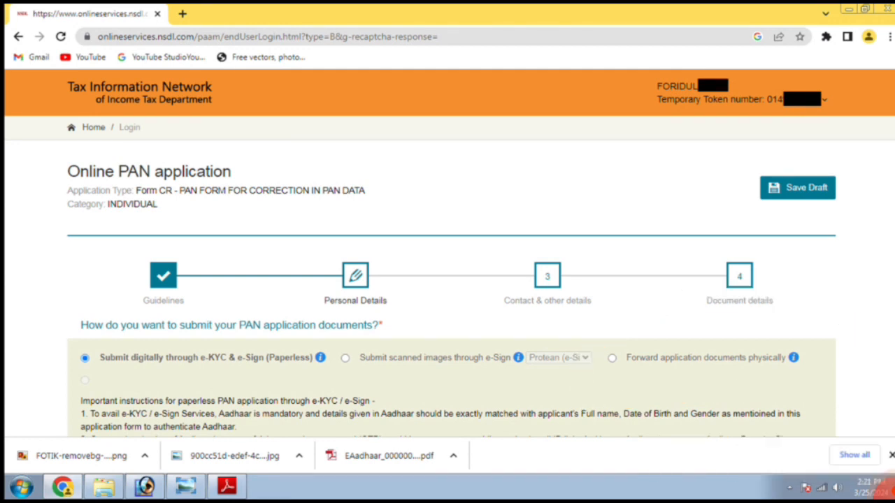
mouse_move(337, 398)
mouse_down()
mouse_move(673, 360)
mouse_move(506, 288)
mouse_move(286, 391)
mouse_up()
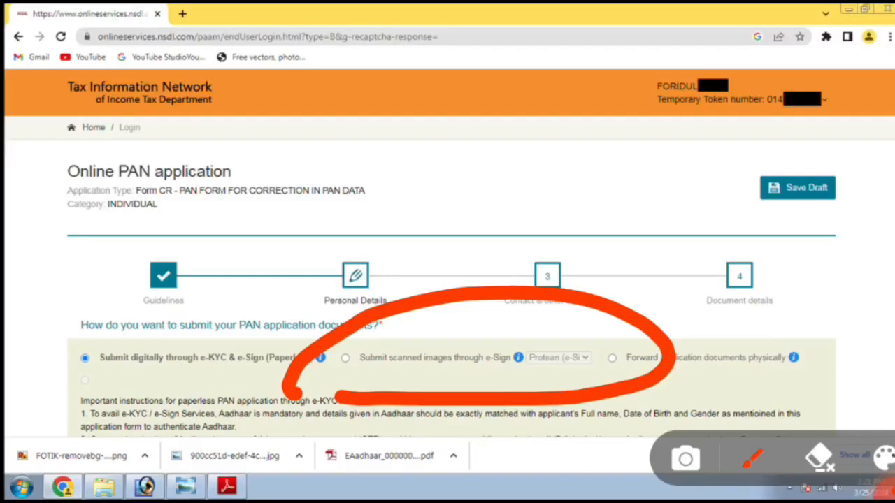
click(819, 458)
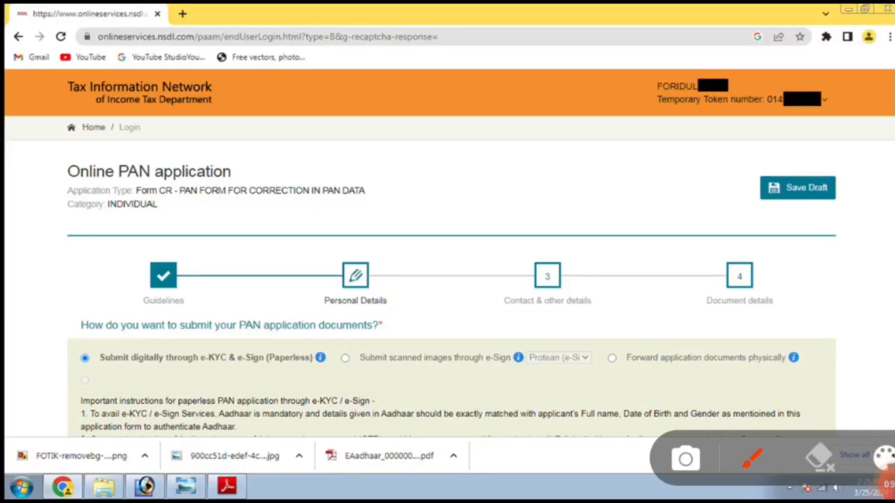
mouse_move(839, 140)
mouse_down()
mouse_move(692, 203)
mouse_move(882, 217)
mouse_move(835, 146)
mouse_up()
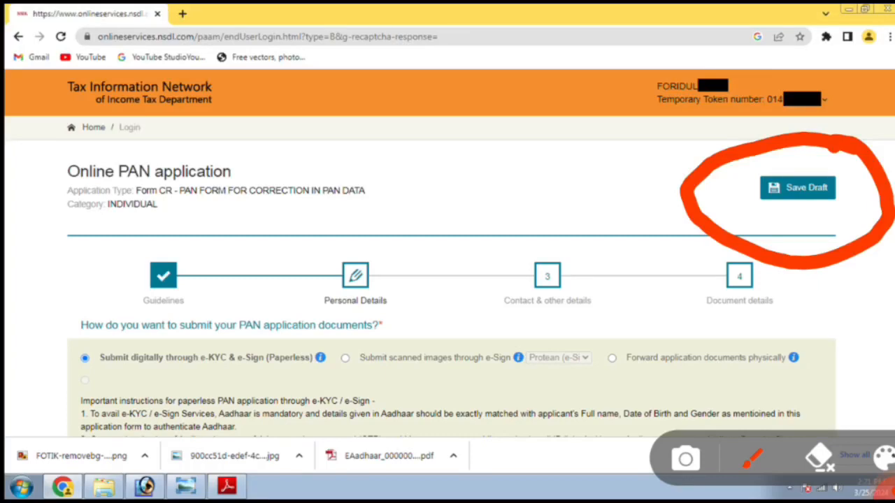
click(819, 457)
drag(70, 393, 861, 399)
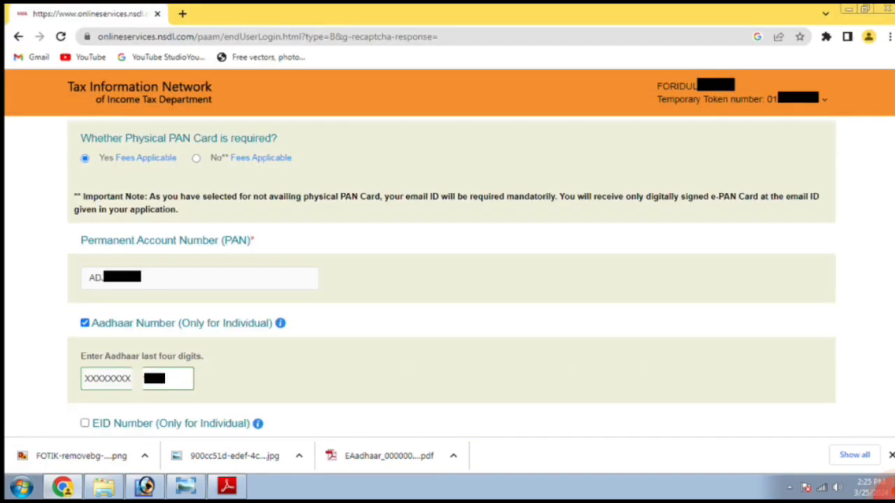
Step: Choose Yes for a physical PAN card and enter the PAN and Aadhaar last four digits
mouse_move(45, 199)
mouse_down()
mouse_move(357, 119)
mouse_move(28, 189)
mouse_move(40, 206)
mouse_up()
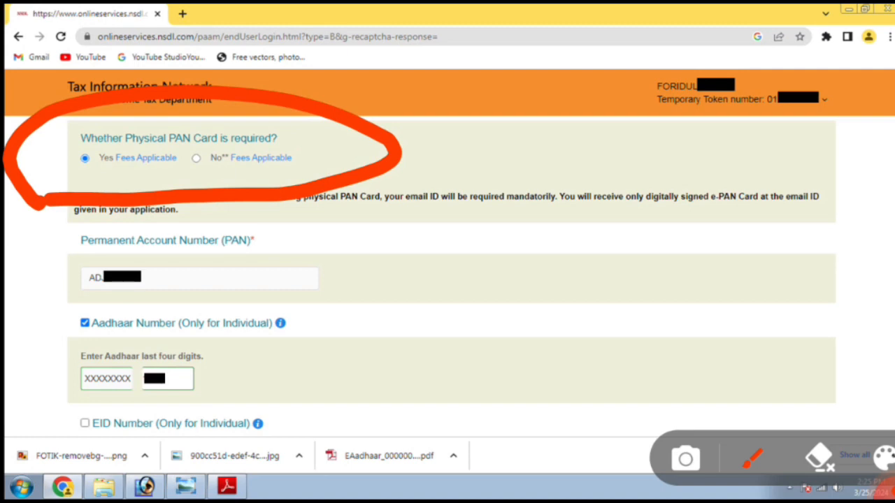
mouse_move(57, 184)
mouse_down()
mouse_move(215, 183)
mouse_move(66, 144)
mouse_move(63, 206)
mouse_up()
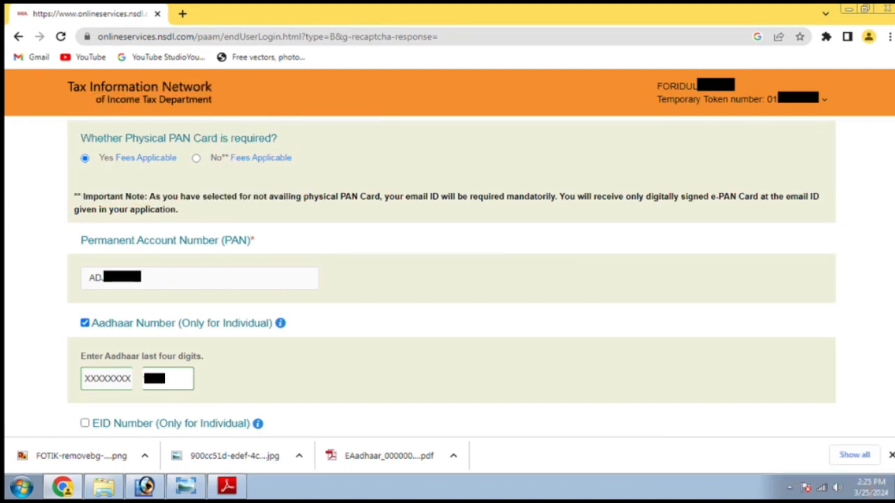
mouse_move(49, 305)
mouse_down()
mouse_move(158, 307)
mouse_move(370, 232)
mouse_move(35, 269)
mouse_move(47, 327)
mouse_up()
mouse_move(75, 346)
mouse_down()
mouse_move(338, 343)
mouse_move(285, 276)
mouse_move(64, 349)
mouse_up()
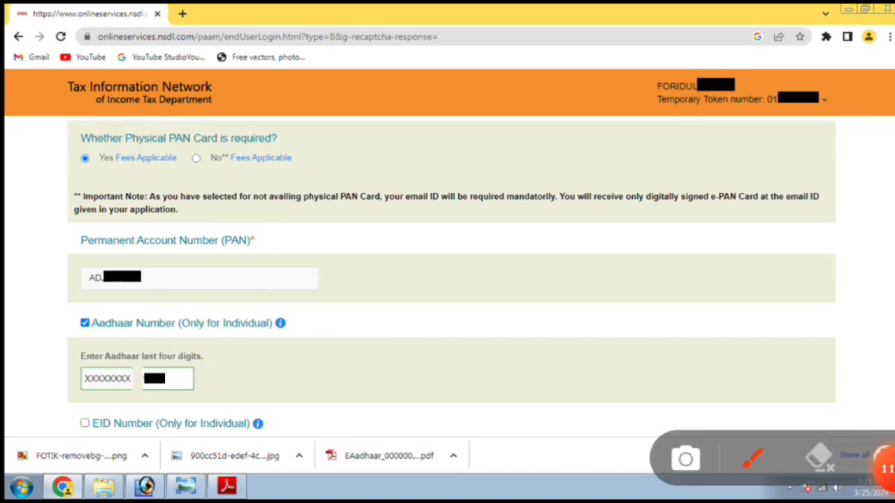
mouse_move(55, 396)
mouse_down()
mouse_move(93, 411)
mouse_move(244, 315)
mouse_move(43, 383)
mouse_move(52, 403)
mouse_up()
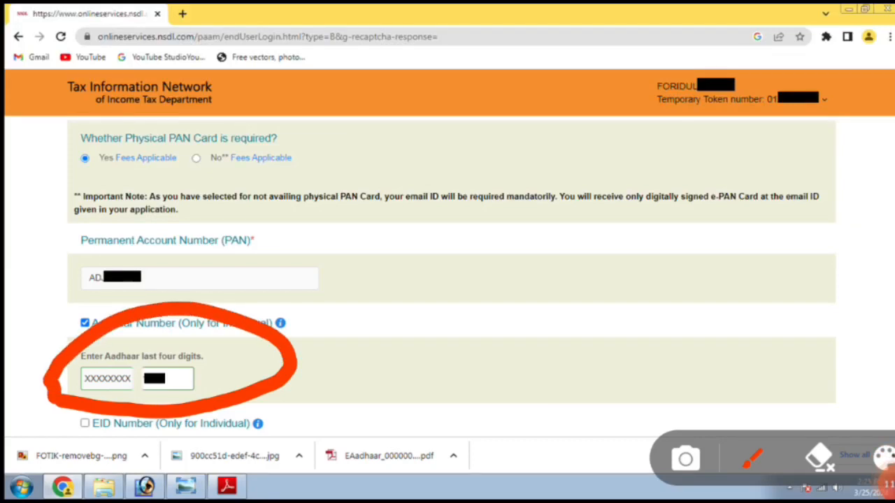
mouse_move(217, 336)
mouse_down()
mouse_move(120, 399)
mouse_move(225, 328)
mouse_move(192, 332)
mouse_up()
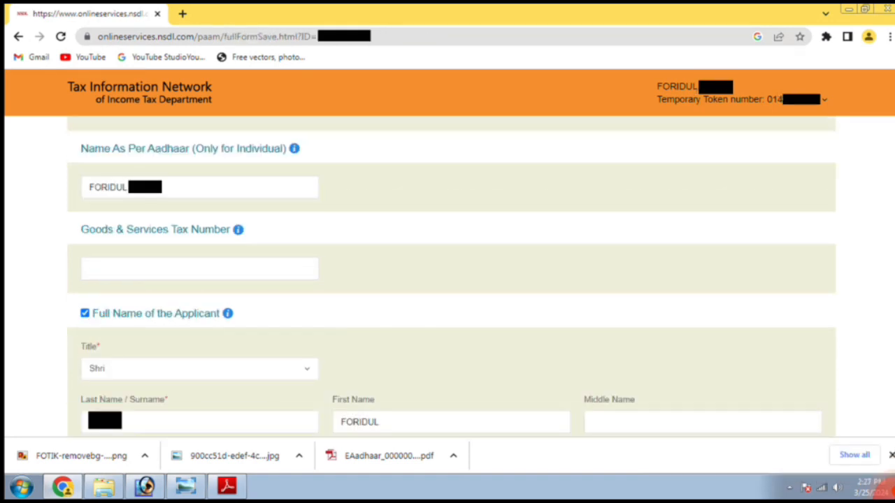
click(885, 487)
Step: Tick Name As Per Aadhaar and select title Shri
mouse_move(73, 143)
mouse_down()
mouse_move(39, 197)
mouse_move(412, 203)
mouse_move(47, 148)
mouse_move(49, 155)
mouse_up()
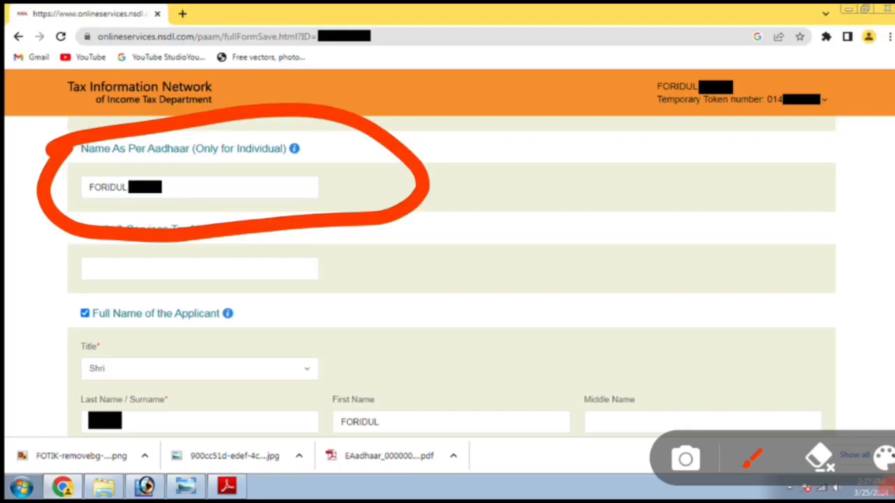
mouse_move(74, 150)
mouse_down()
mouse_move(318, 231)
mouse_move(73, 169)
mouse_move(86, 171)
mouse_up()
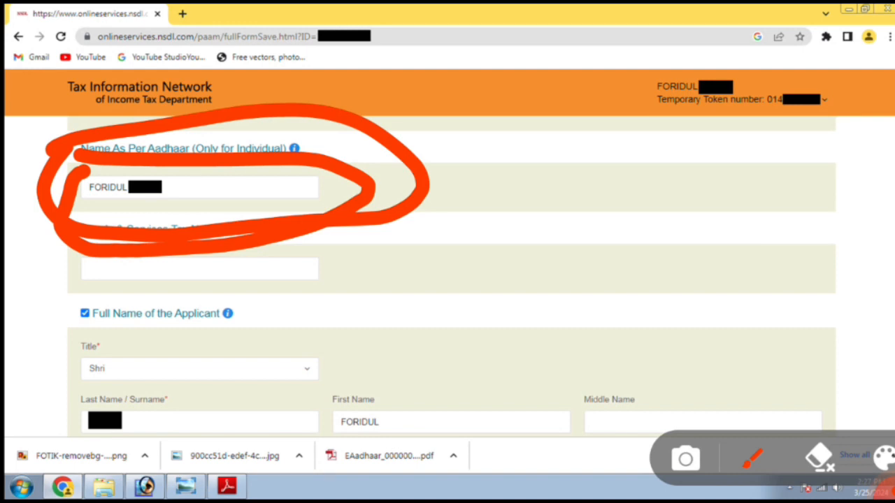
click(819, 458)
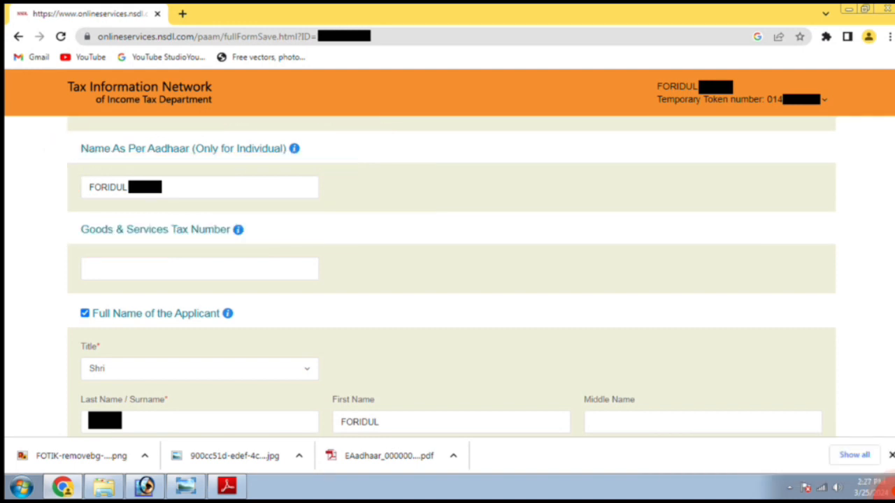
mouse_move(63, 347)
mouse_down()
mouse_move(159, 335)
mouse_move(376, 391)
mouse_move(56, 381)
mouse_move(63, 362)
mouse_up()
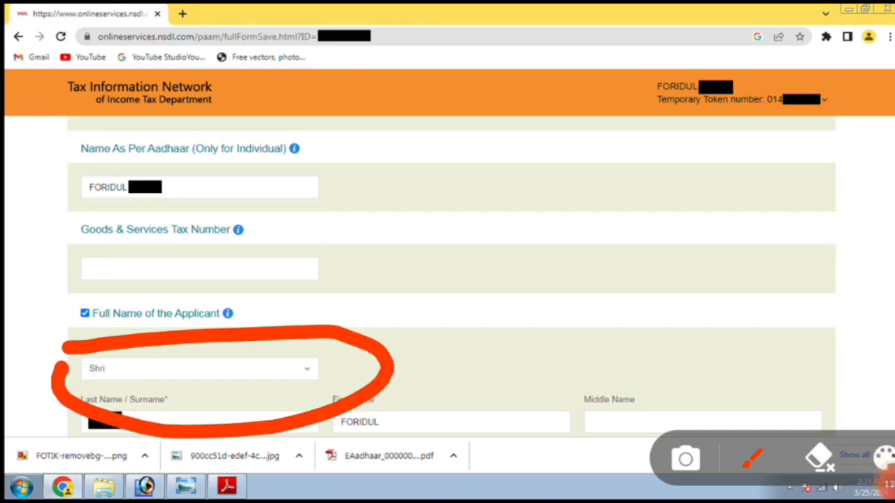
click(819, 457)
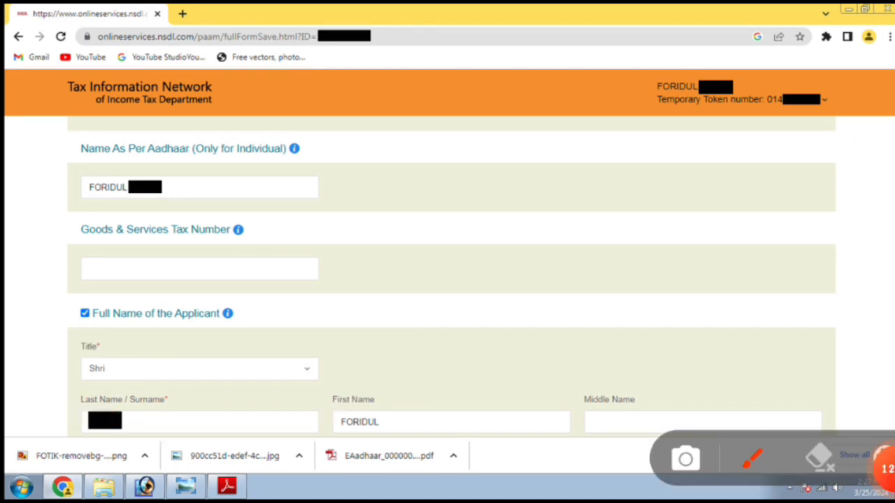
mouse_move(185, 323)
mouse_down()
mouse_move(38, 381)
mouse_move(280, 313)
mouse_move(150, 334)
mouse_up()
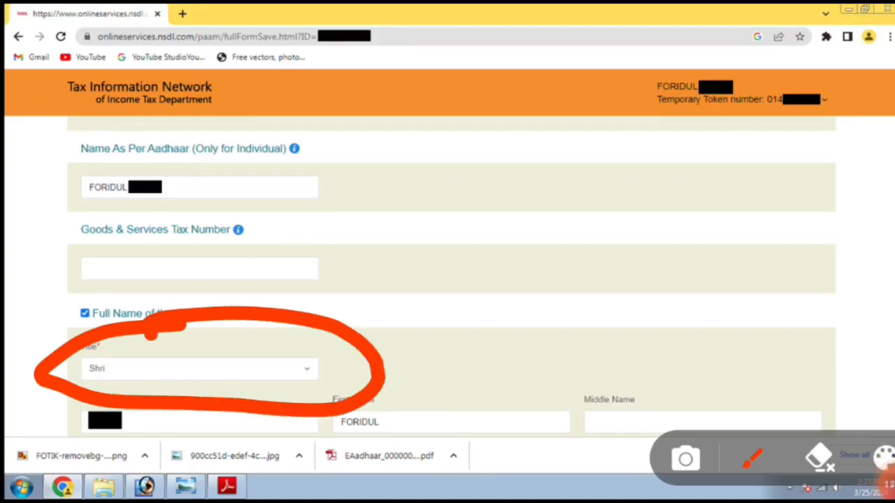
click(819, 458)
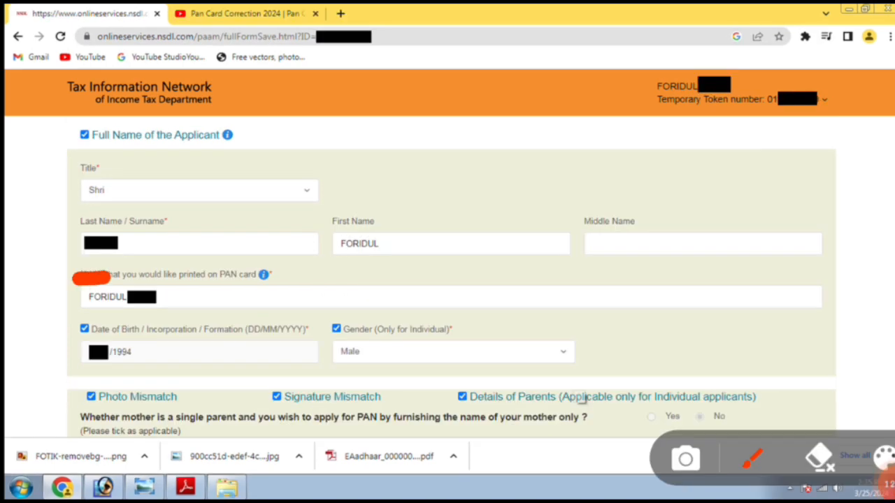
mouse_move(73, 278)
mouse_down()
mouse_move(689, 277)
mouse_move(879, 253)
mouse_move(381, 183)
mouse_move(64, 235)
mouse_move(62, 274)
mouse_up()
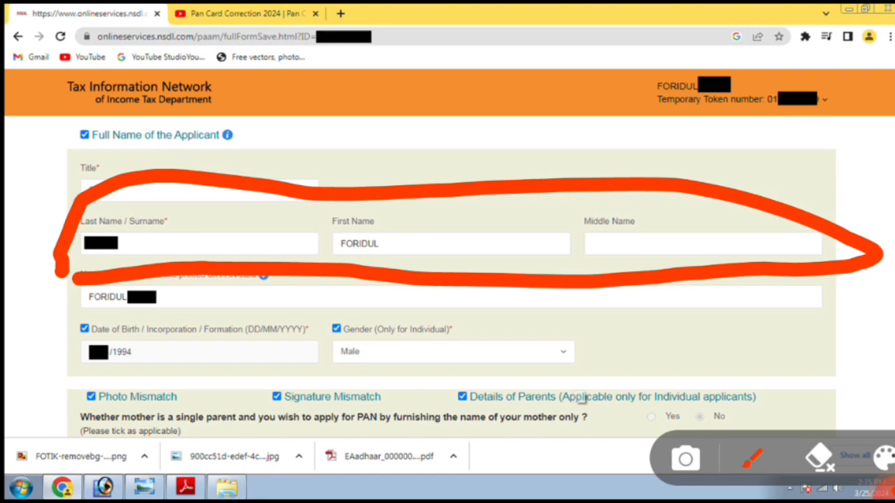
Step: Tick Photo Mismatch and Signature Mismatch, with gender kept as Male
key(Escape)
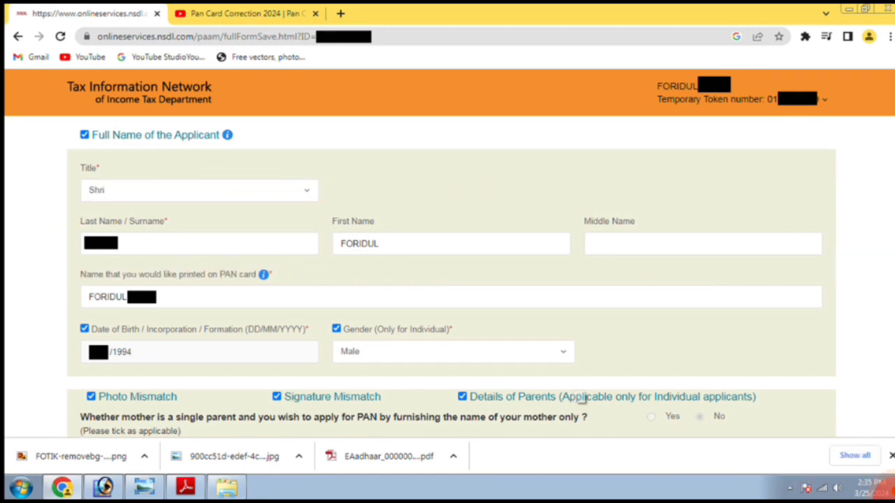
mouse_move(65, 329)
mouse_down()
mouse_move(202, 328)
mouse_move(305, 240)
mouse_move(61, 280)
mouse_move(66, 325)
mouse_up()
mouse_move(238, 269)
mouse_down()
mouse_move(80, 328)
mouse_move(299, 301)
mouse_move(199, 279)
mouse_up()
mouse_move(201, 338)
mouse_down()
mouse_move(175, 327)
mouse_move(48, 391)
mouse_move(230, 302)
mouse_move(140, 308)
mouse_up()
mouse_move(437, 279)
mouse_down()
mouse_move(620, 329)
mouse_move(579, 388)
mouse_move(484, 305)
mouse_up()
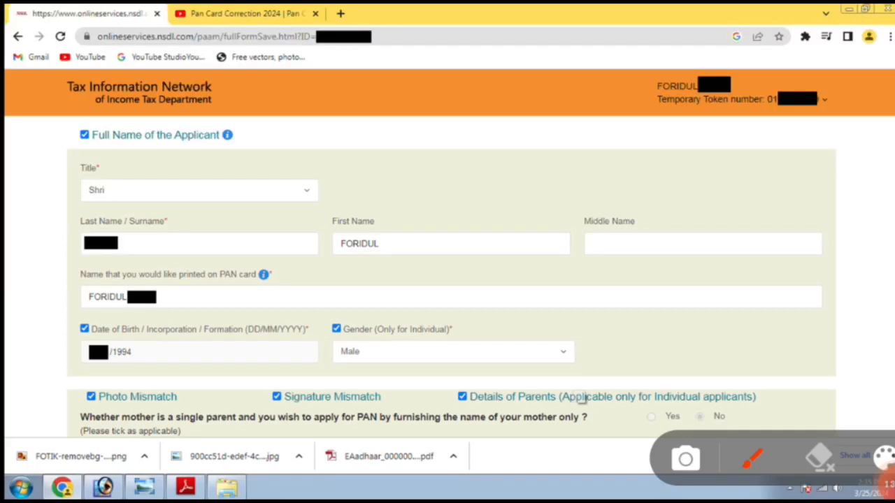
Step: Tick Details of Parents and enter the father's surname and first name
mouse_move(70, 424)
mouse_down()
mouse_move(143, 426)
mouse_move(230, 367)
mouse_move(58, 418)
mouse_up()
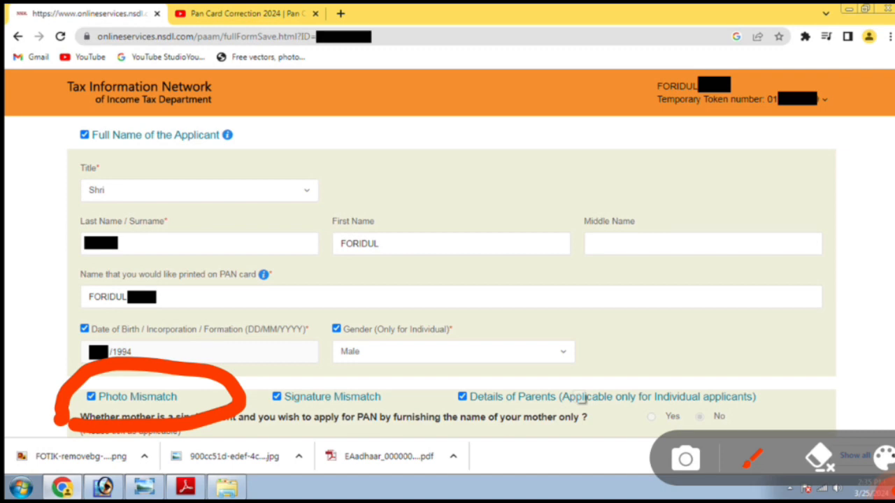
mouse_move(260, 421)
mouse_down()
mouse_move(447, 404)
mouse_move(248, 397)
mouse_move(263, 428)
mouse_up()
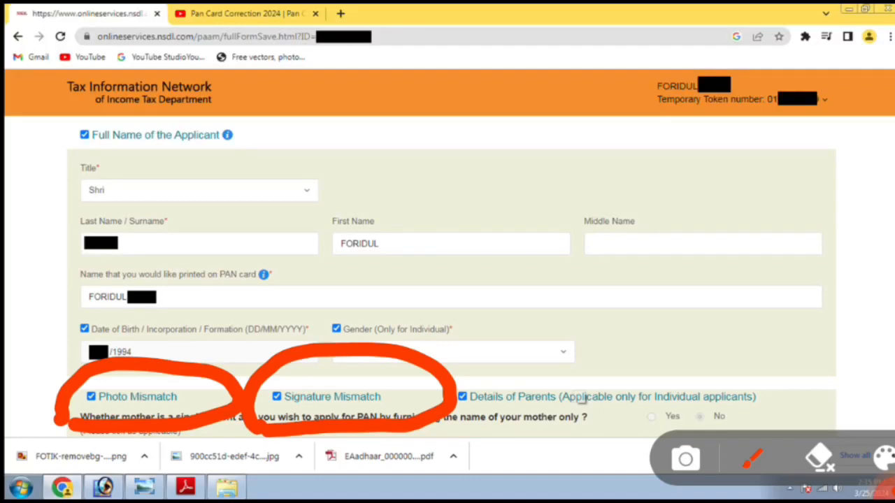
mouse_move(444, 423)
mouse_down()
mouse_move(590, 422)
mouse_move(803, 374)
mouse_move(416, 412)
mouse_up()
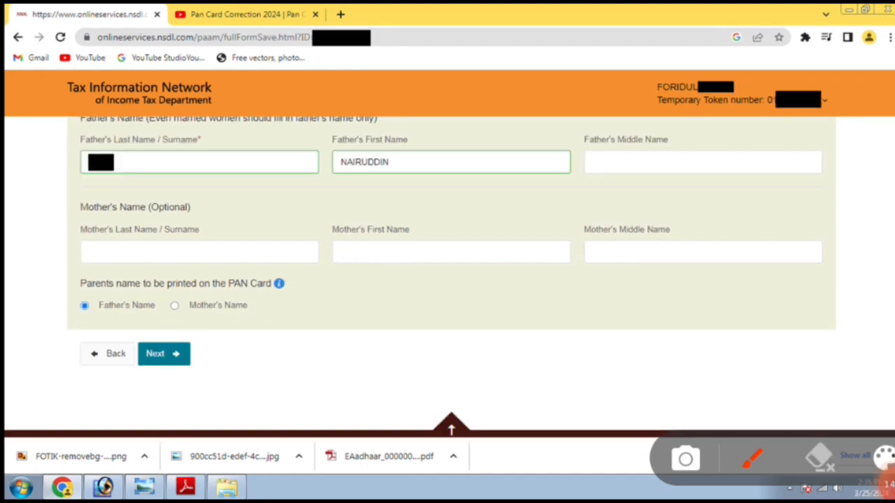
Step: Keep Father's Name for printing, leave the mother's name blank, and go to Contact & other details
drag(74, 200, 819, 177)
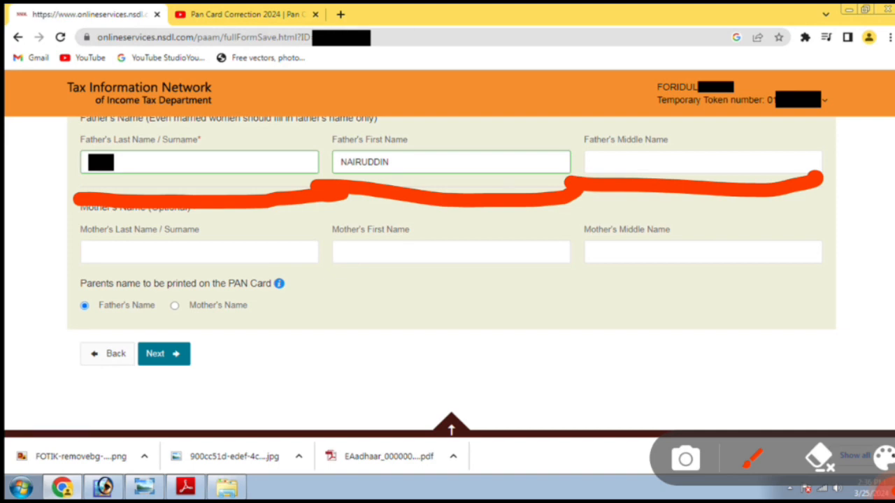
mouse_move(42, 148)
mouse_down()
mouse_move(403, 111)
mouse_move(855, 164)
mouse_move(237, 209)
mouse_move(32, 157)
mouse_up()
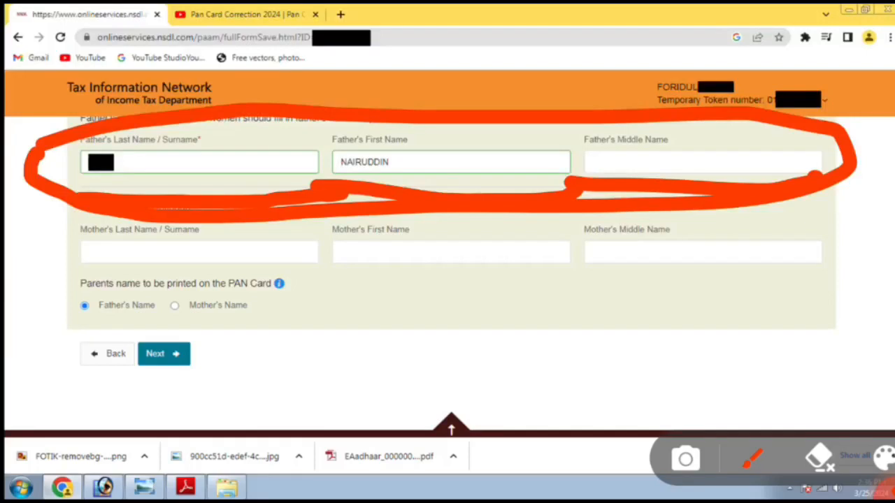
key(Escape)
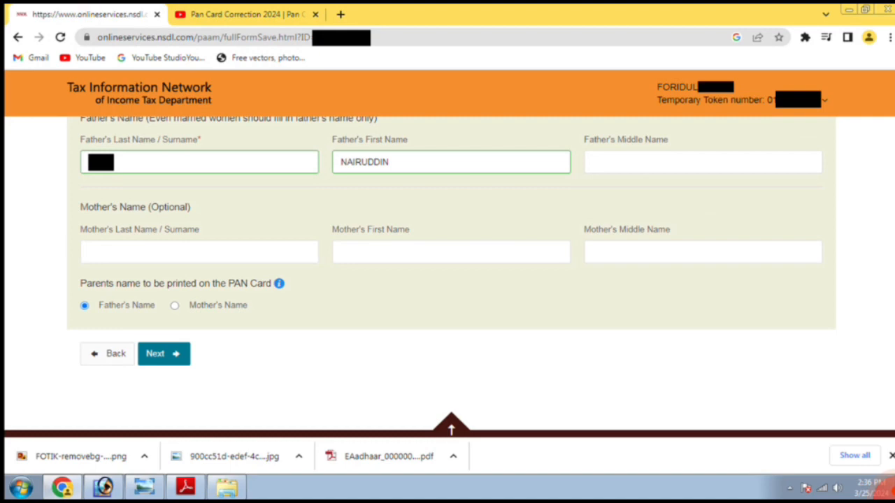
click(887, 487)
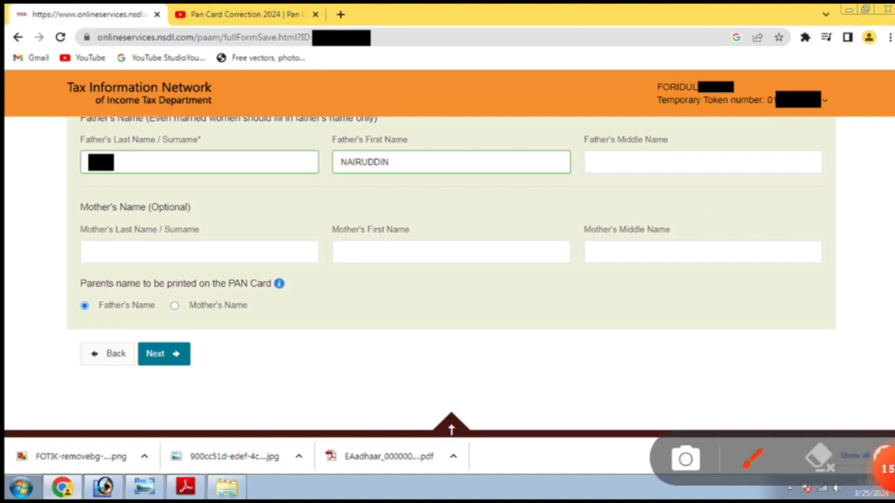
drag(56, 281, 395, 278)
mouse_move(87, 213)
mouse_down()
mouse_move(437, 215)
mouse_move(723, 292)
mouse_move(88, 291)
mouse_move(104, 222)
mouse_up()
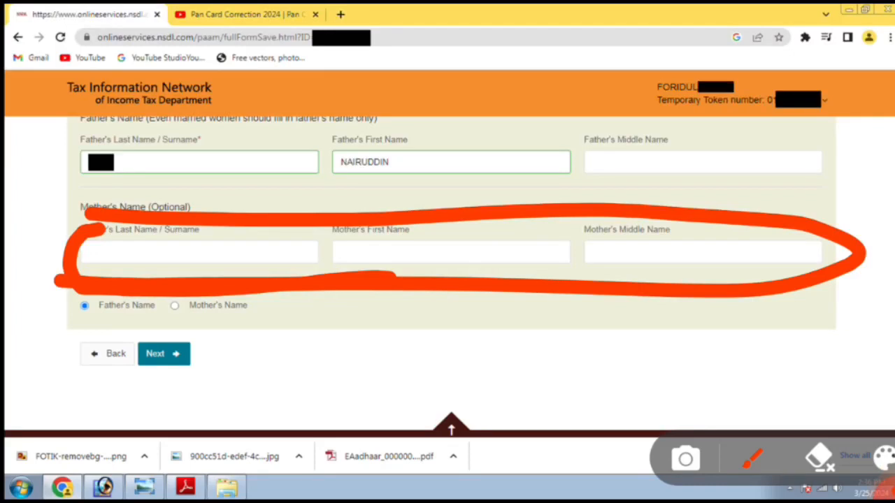
click(886, 488)
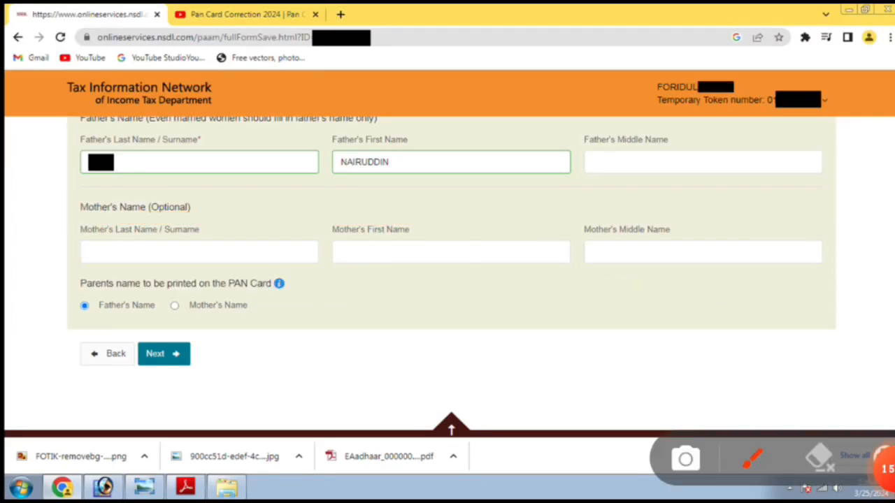
mouse_move(43, 338)
mouse_down()
mouse_move(100, 326)
mouse_move(365, 314)
mouse_up()
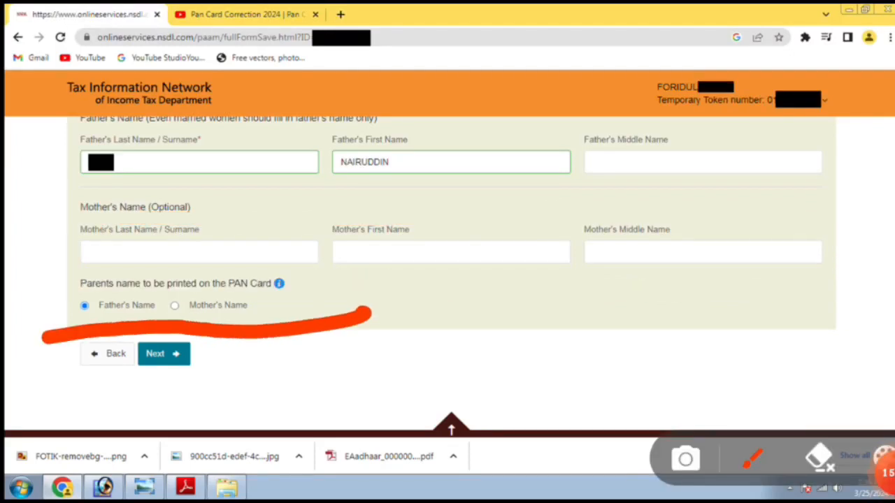
mouse_move(25, 281)
mouse_down()
mouse_move(342, 262)
mouse_move(346, 328)
mouse_move(62, 354)
mouse_up()
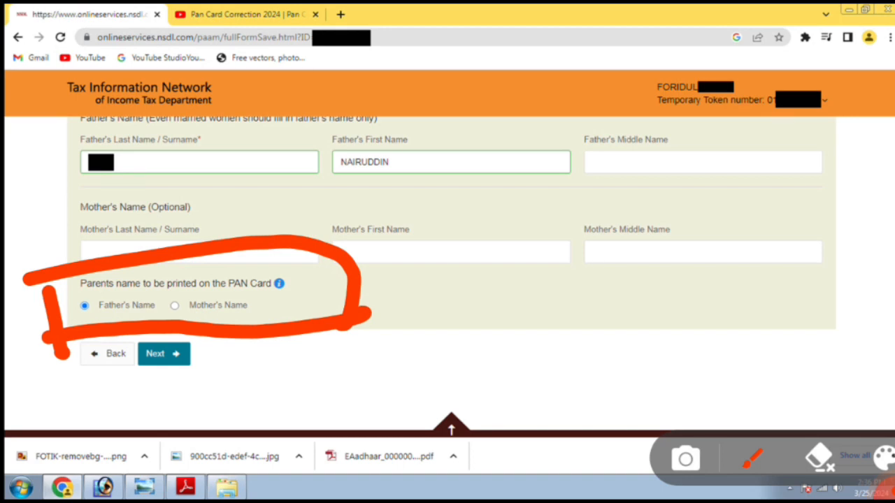
mouse_move(73, 295)
mouse_down()
mouse_move(193, 257)
mouse_move(321, 314)
mouse_move(67, 288)
mouse_up()
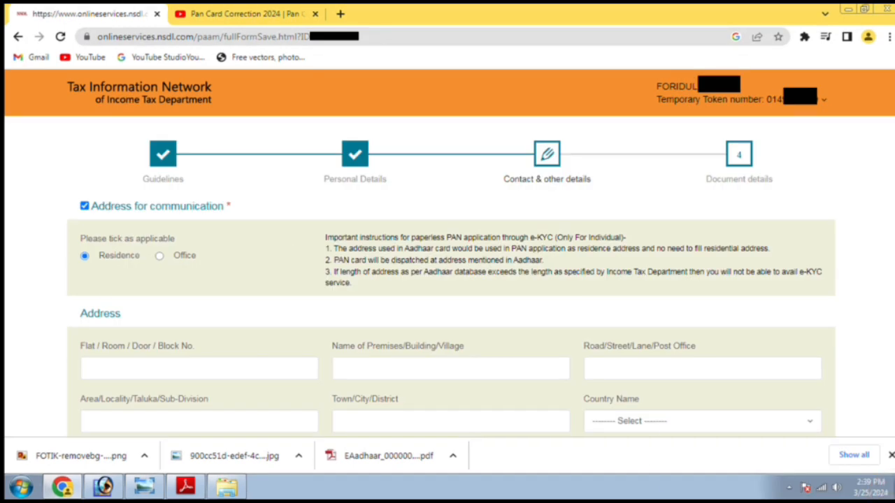
Step: Choose Residence as the address and type the premises, road and locality
mouse_move(886, 470)
mouse_move(78, 294)
mouse_down()
mouse_move(117, 297)
mouse_move(289, 245)
mouse_move(40, 264)
mouse_move(45, 304)
mouse_up()
mouse_move(886, 470)
mouse_move(59, 391)
mouse_down()
mouse_move(126, 400)
mouse_move(371, 335)
mouse_move(35, 370)
mouse_move(43, 392)
mouse_up()
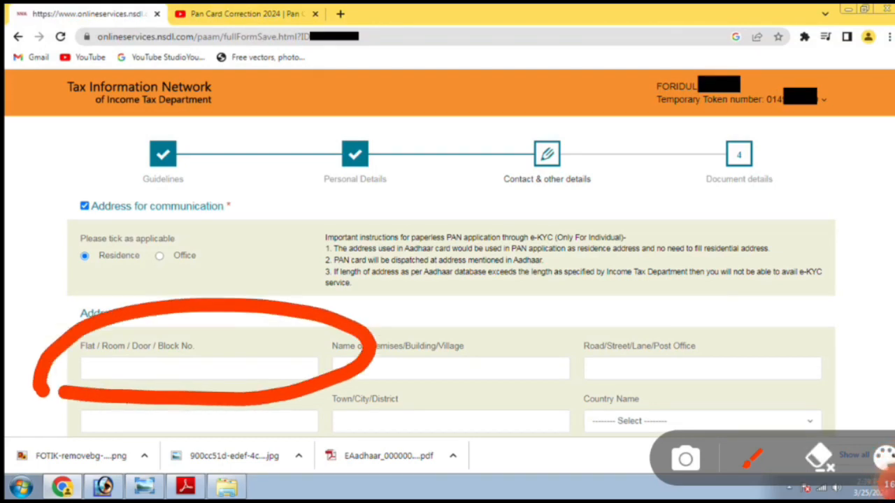
click(887, 482)
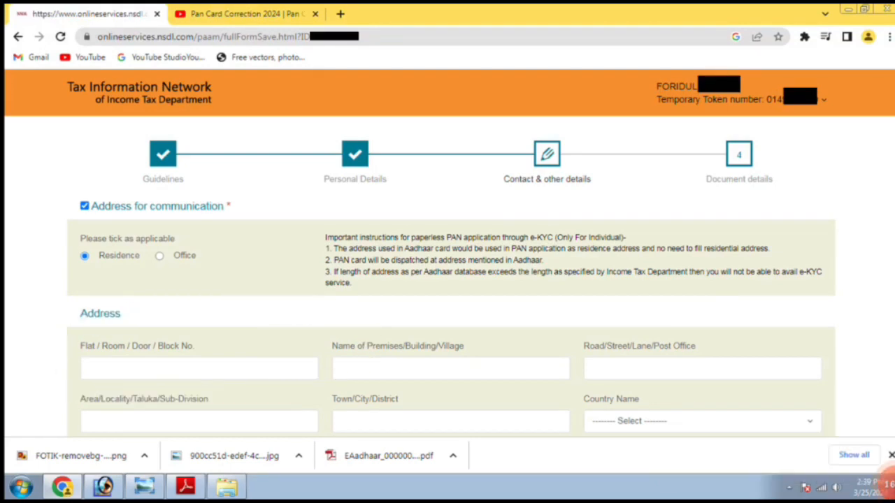
click(886, 470)
mouse_move(323, 401)
mouse_down()
mouse_move(390, 404)
mouse_move(619, 360)
mouse_move(356, 301)
mouse_move(291, 413)
mouse_up()
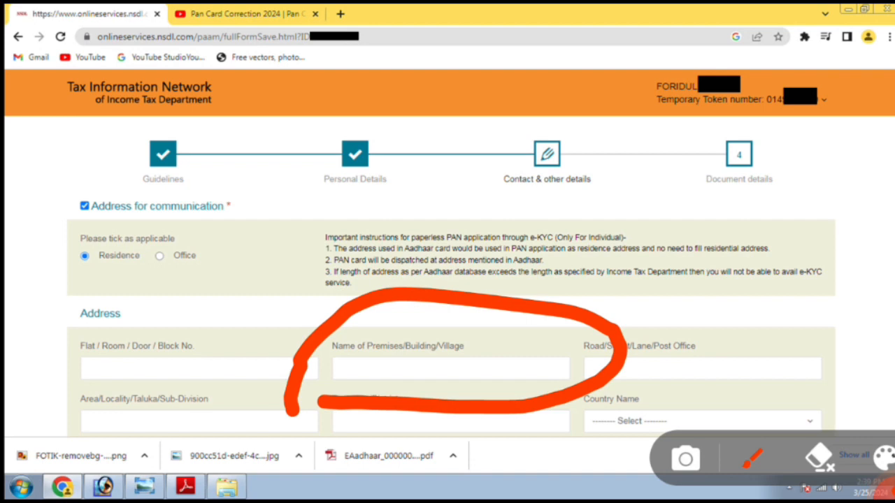
click(887, 487)
click(886, 469)
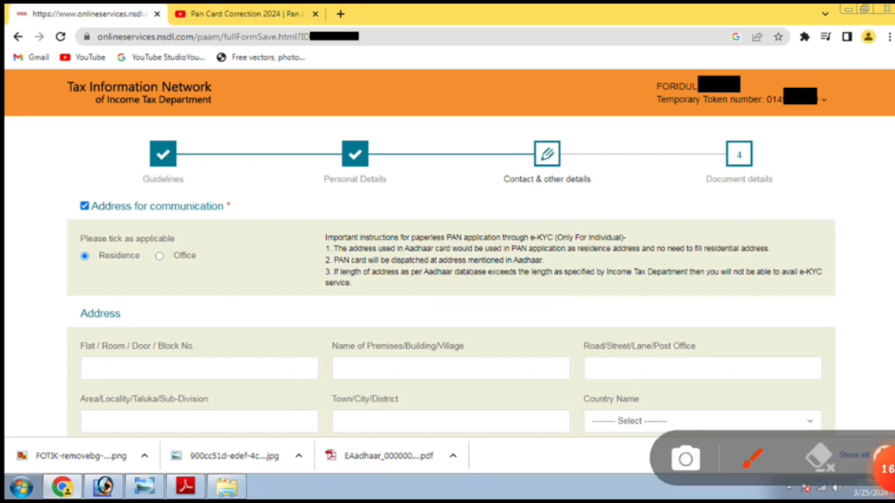
mouse_move(569, 402)
mouse_down()
mouse_move(741, 399)
mouse_move(751, 302)
mouse_move(558, 353)
mouse_up()
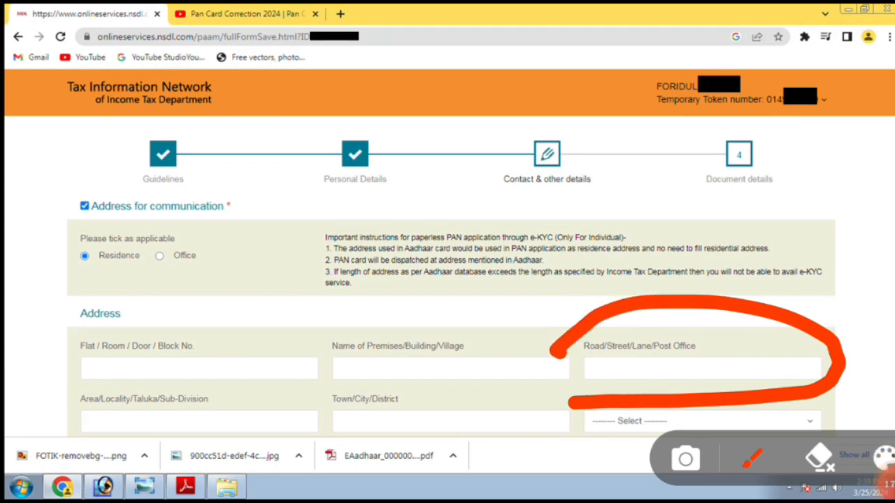
Step: Fill in the town or district, choose INDIA and the state, and enter the PIN code
click(888, 485)
click(886, 470)
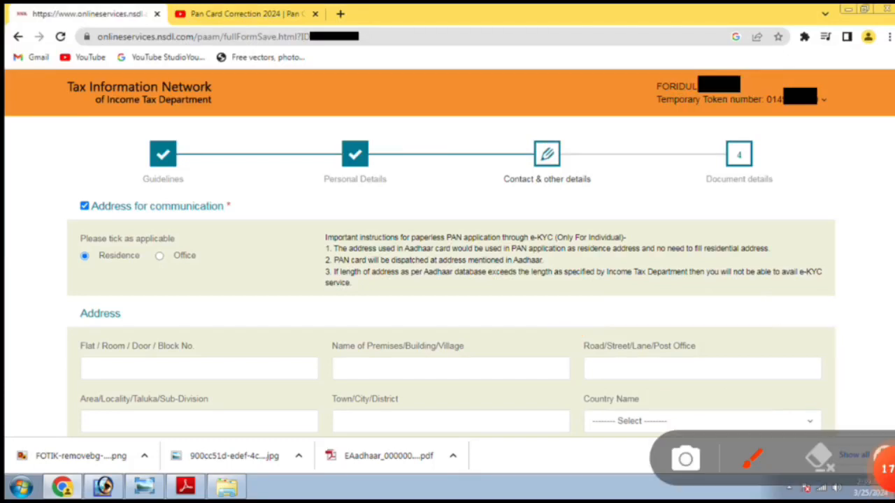
mouse_move(198, 446)
mouse_down()
mouse_move(307, 371)
mouse_move(49, 424)
mouse_up()
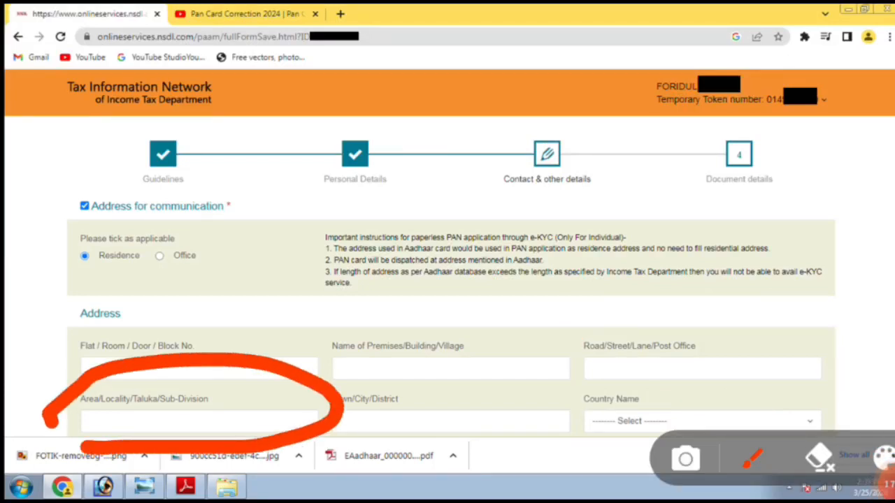
key(Escape)
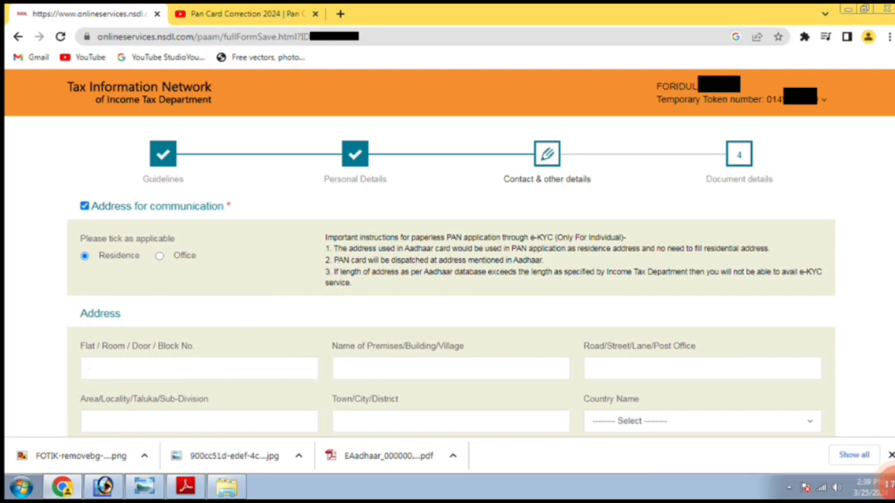
click(887, 483)
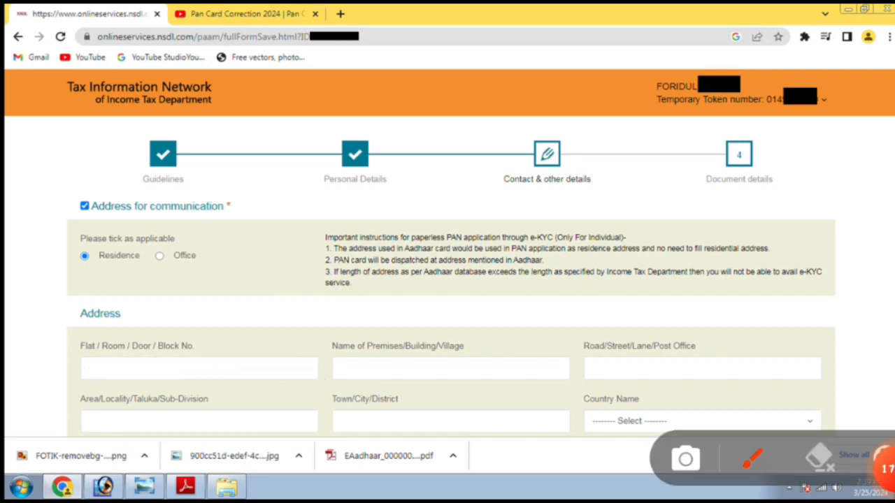
drag(307, 437, 555, 446)
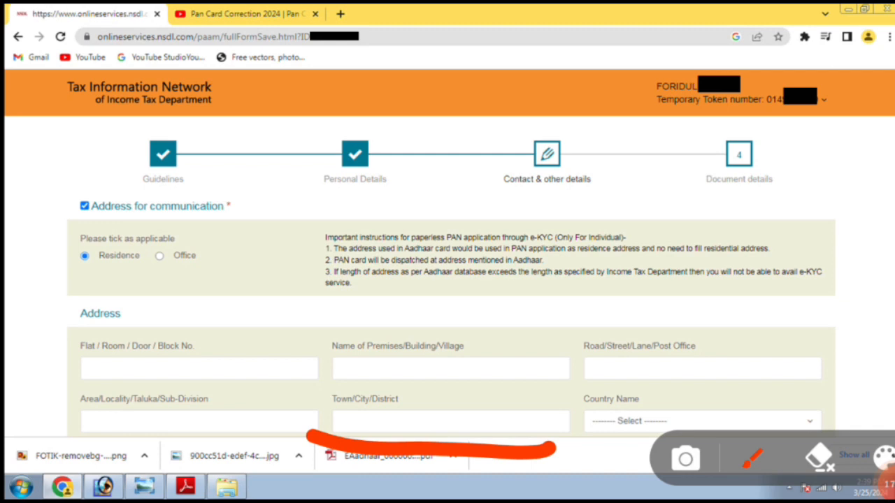
mouse_move(583, 392)
mouse_down()
mouse_move(783, 378)
mouse_move(872, 414)
mouse_move(584, 433)
mouse_up()
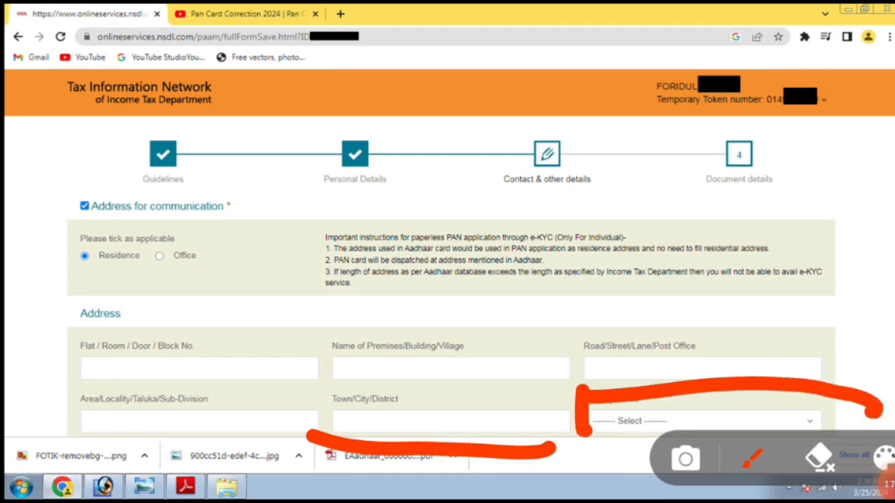
mouse_move(63, 213)
mouse_down()
mouse_move(399, 182)
mouse_move(889, 300)
mouse_move(599, 427)
mouse_move(28, 399)
mouse_move(63, 210)
mouse_up()
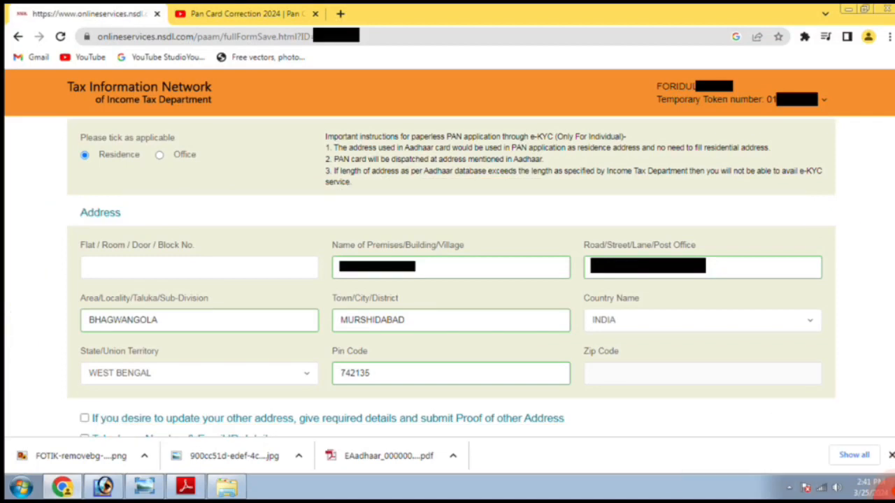
Step: Review the telephone and Email ID fields, then save the contact details to reach Document details
scroll(447, 279, down, 4)
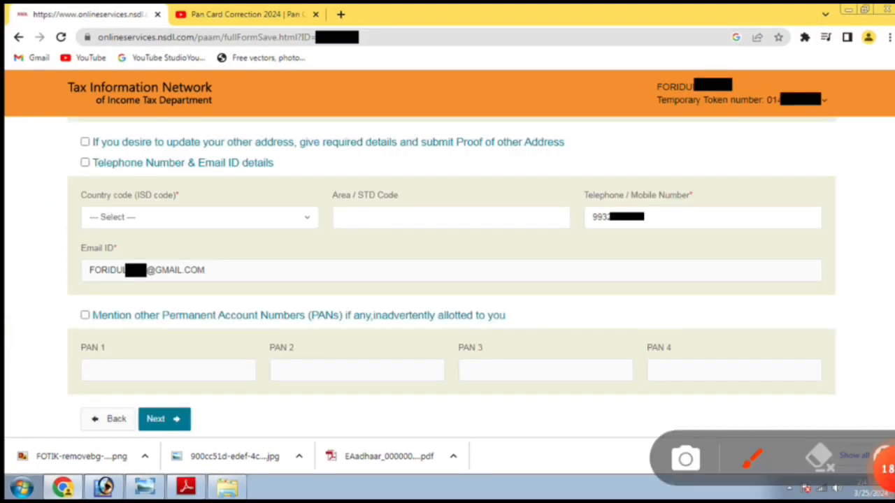
mouse_move(167, 172)
mouse_down()
mouse_move(131, 267)
mouse_move(381, 163)
mouse_move(237, 145)
mouse_up()
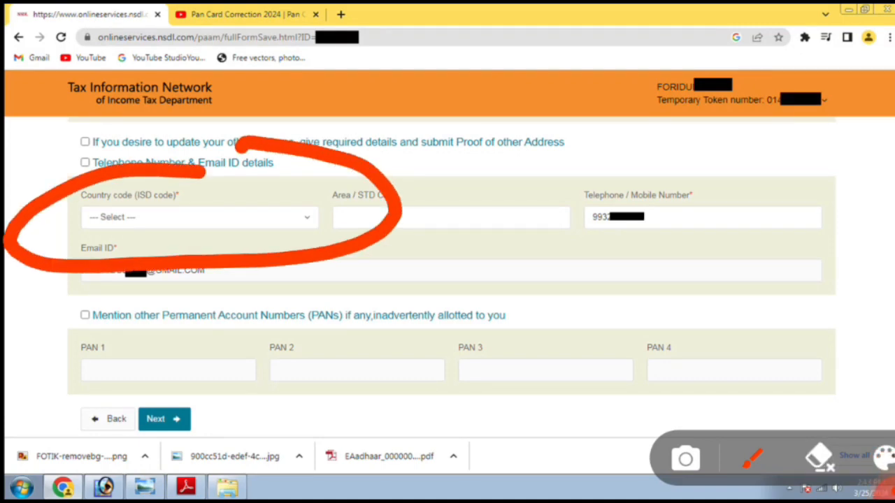
key(Escape)
mouse_move(887, 488)
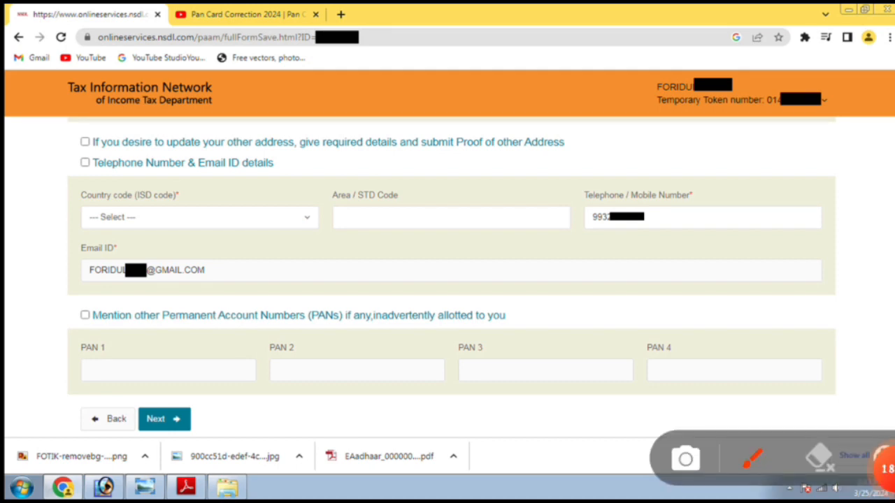
drag(316, 232, 538, 241)
mouse_move(307, 168)
mouse_down()
mouse_move(556, 163)
mouse_move(542, 171)
mouse_up()
click(819, 458)
mouse_move(553, 239)
mouse_down()
mouse_move(879, 197)
mouse_move(526, 256)
mouse_up()
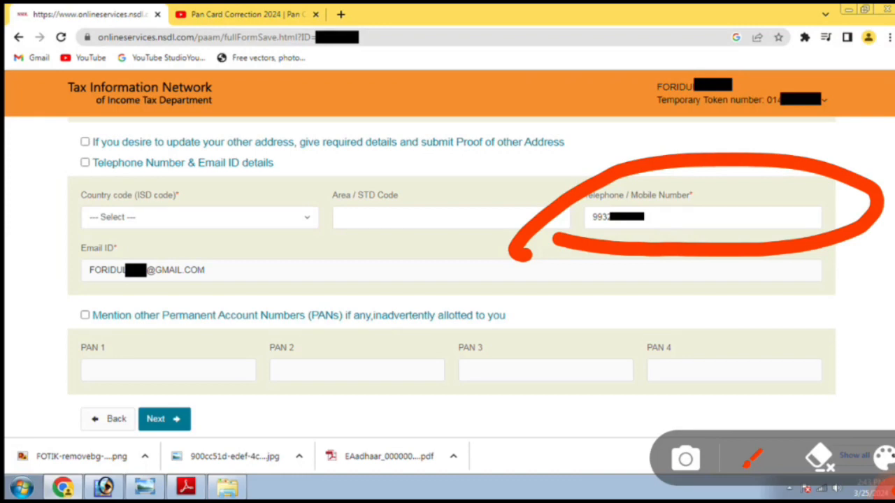
click(820, 458)
mouse_move(49, 306)
mouse_down()
mouse_move(481, 278)
mouse_move(25, 269)
mouse_move(32, 302)
mouse_up()
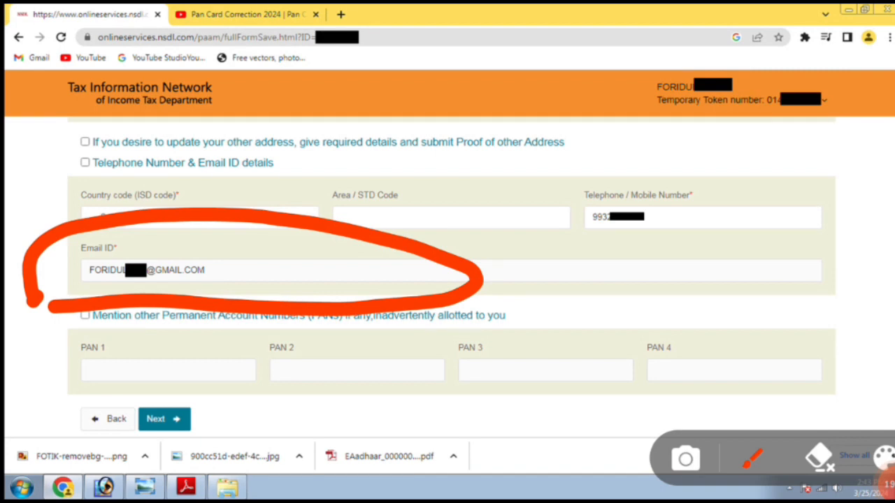
click(819, 458)
mouse_move(249, 365)
mouse_down()
mouse_move(126, 449)
mouse_move(244, 386)
mouse_up()
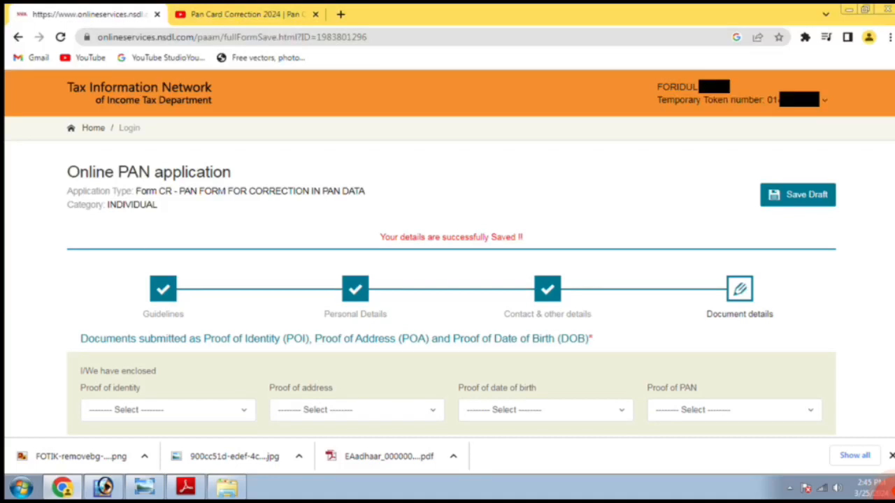
click(884, 486)
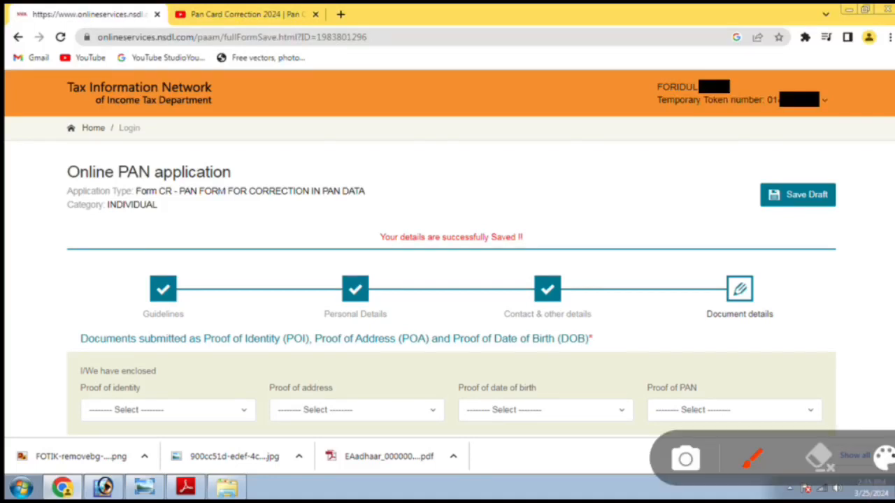
mouse_move(67, 432)
mouse_down()
mouse_move(316, 394)
mouse_move(50, 420)
mouse_move(70, 439)
mouse_up()
mouse_move(290, 384)
mouse_down()
mouse_move(196, 423)
mouse_move(279, 393)
mouse_up()
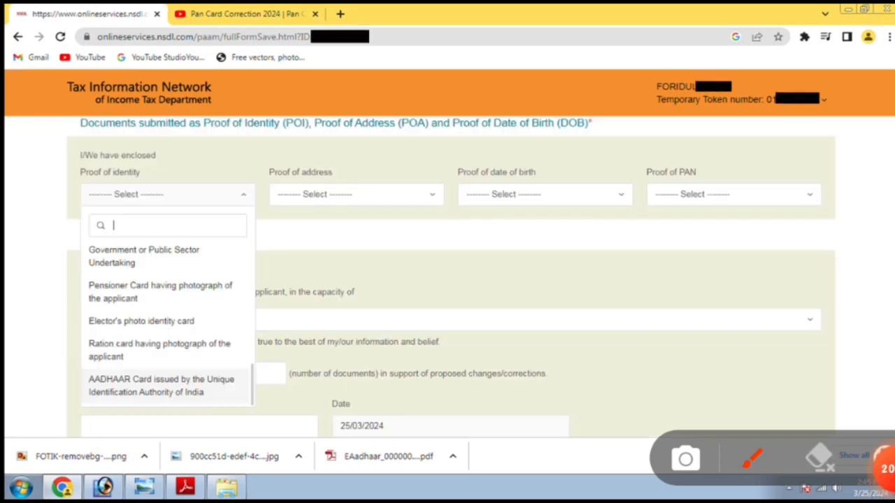
mouse_move(162, 195)
mouse_down()
mouse_move(39, 279)
mouse_move(280, 370)
mouse_move(133, 213)
mouse_move(132, 225)
mouse_up()
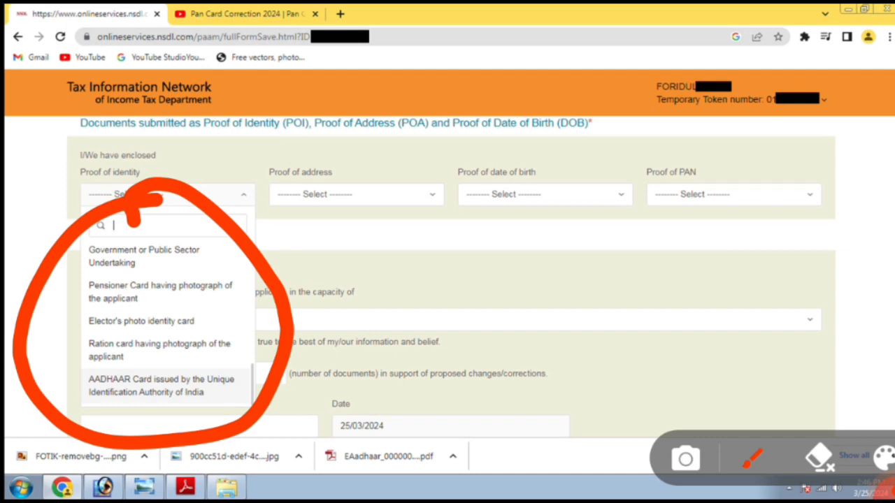
mouse_move(56, 385)
mouse_down()
mouse_move(202, 333)
mouse_move(210, 451)
mouse_move(49, 384)
mouse_move(73, 386)
mouse_up()
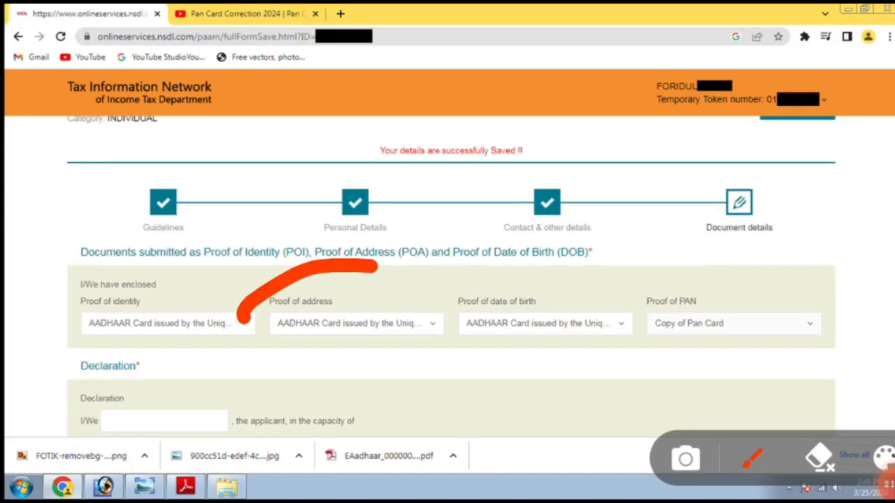
mouse_move(241, 318)
mouse_down()
mouse_move(443, 358)
mouse_move(300, 257)
mouse_move(288, 269)
mouse_up()
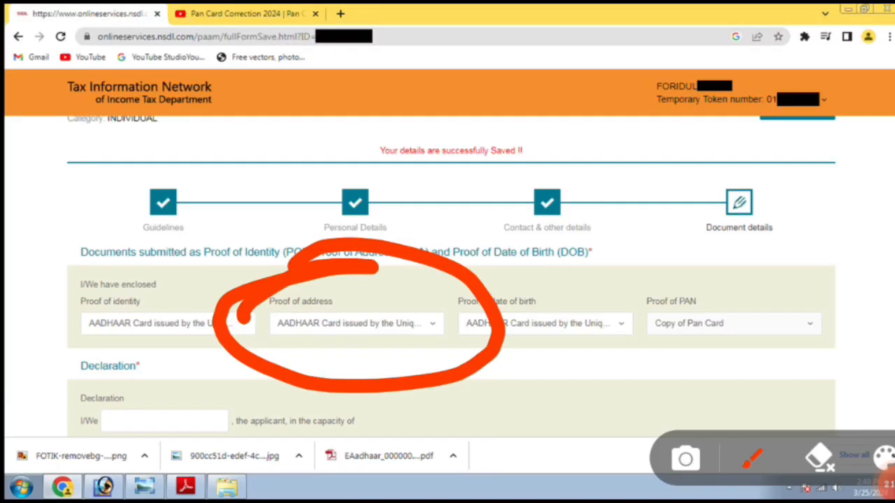
mouse_move(448, 279)
mouse_down()
mouse_move(489, 328)
mouse_move(458, 294)
mouse_up()
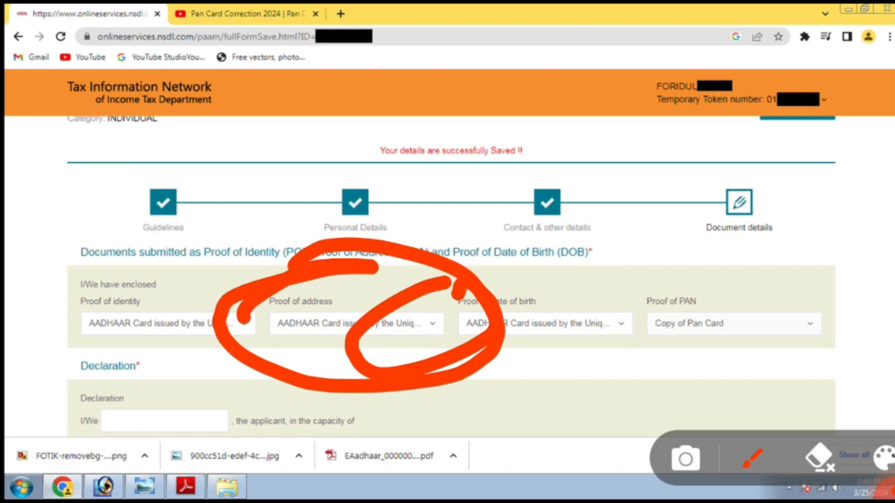
key(Escape)
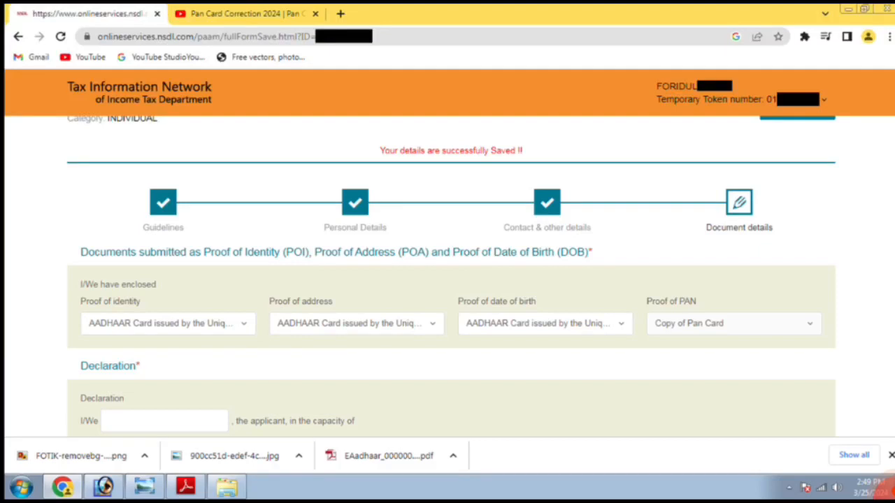
click(884, 484)
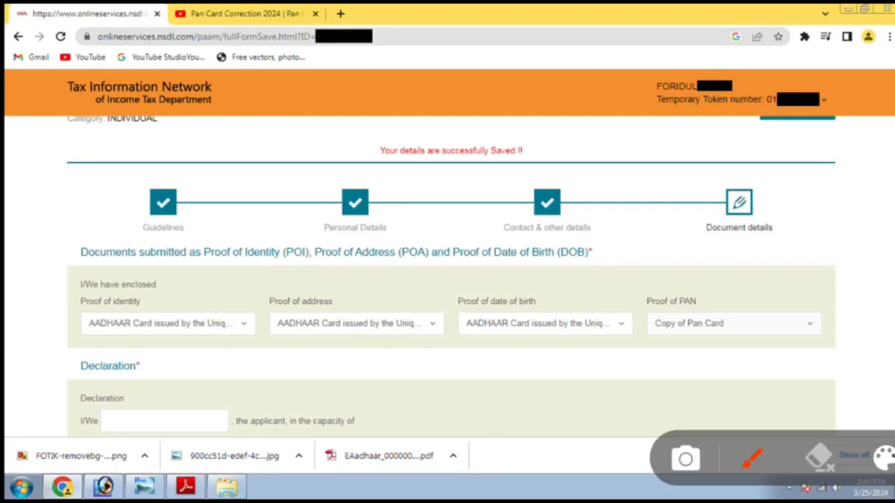
mouse_move(605, 258)
mouse_down()
mouse_move(544, 248)
mouse_move(666, 375)
mouse_move(498, 239)
mouse_up()
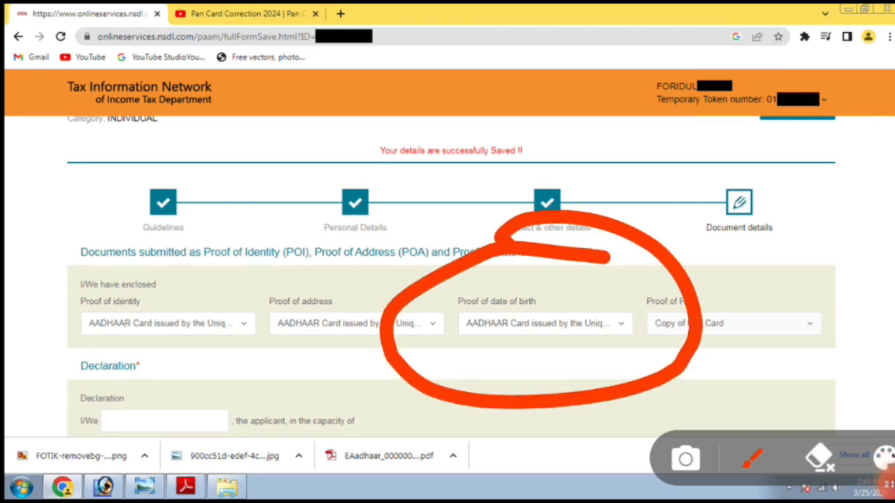
mouse_move(638, 283)
mouse_down()
mouse_move(587, 383)
mouse_move(670, 323)
mouse_move(615, 264)
mouse_up()
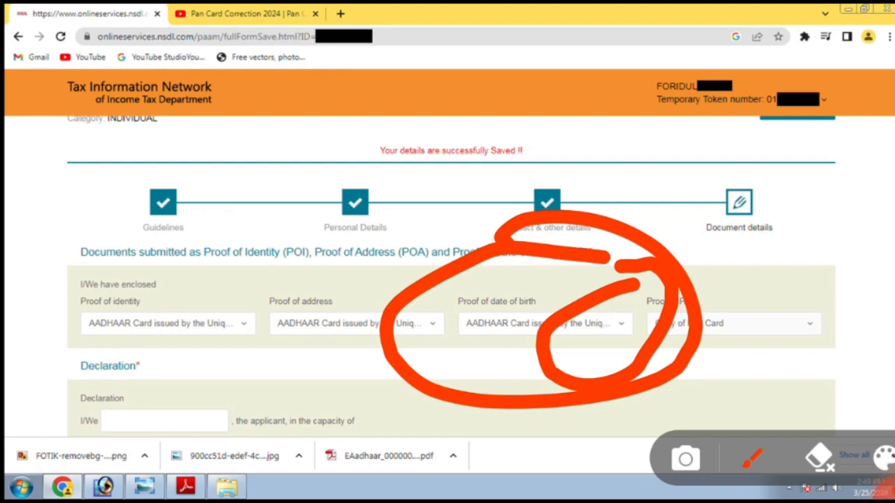
drag(258, 363, 435, 355)
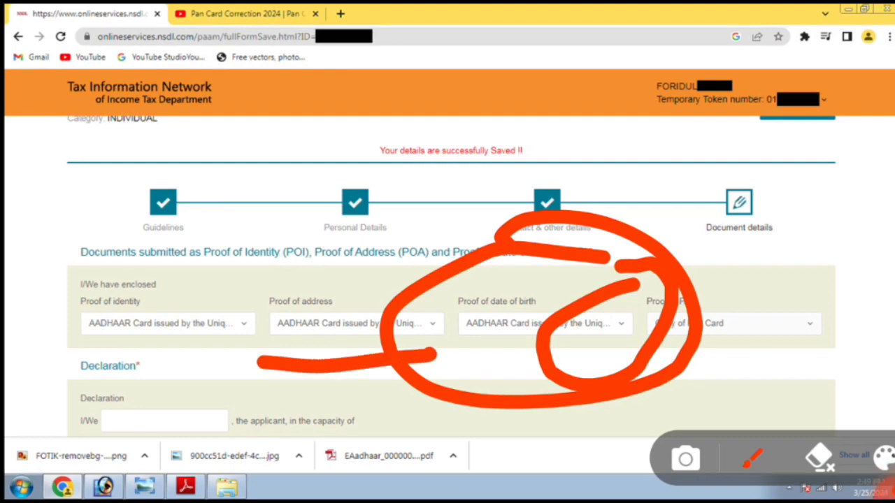
click(891, 459)
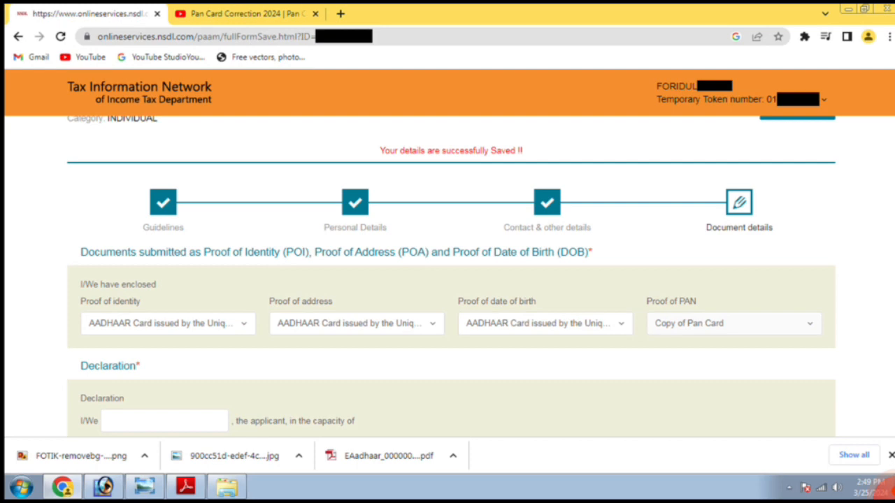
mouse_move(811, 258)
mouse_down()
mouse_move(741, 406)
mouse_move(780, 229)
mouse_up()
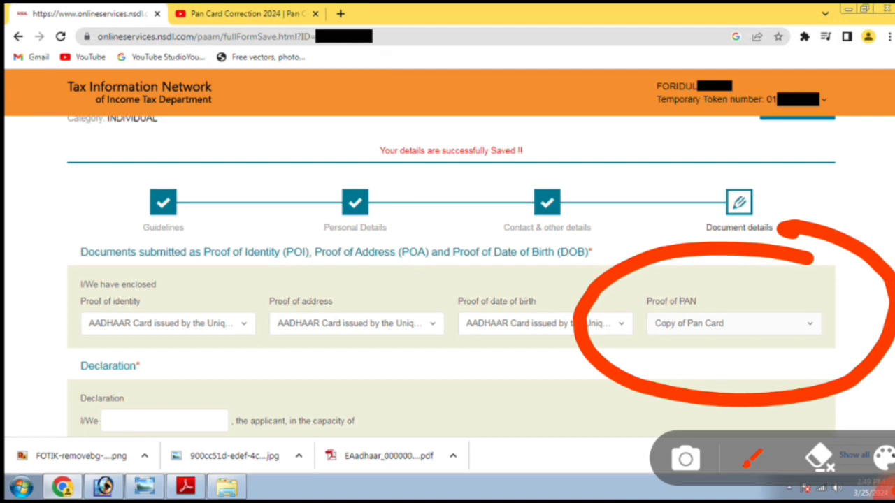
mouse_move(851, 285)
mouse_down()
mouse_move(833, 288)
mouse_move(858, 360)
mouse_move(834, 248)
mouse_up()
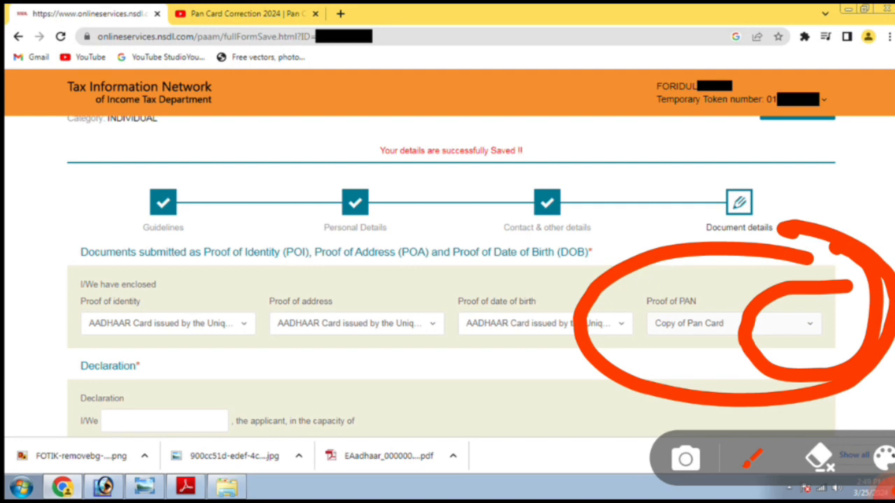
drag(88, 366, 776, 358)
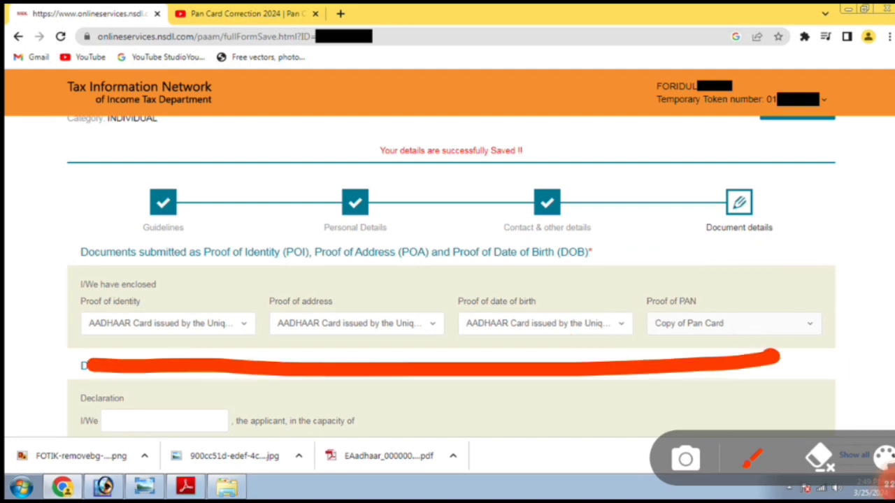
scroll(448, 279, down, 3)
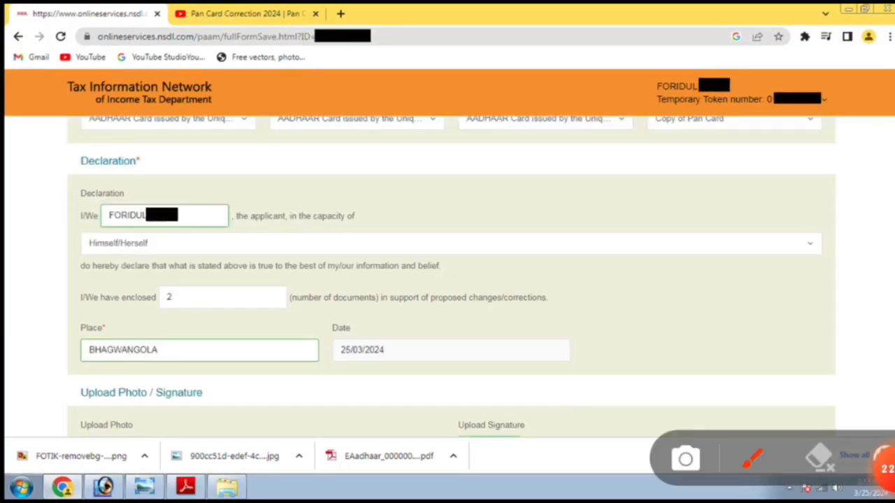
Step: Declare as the applicant himself with 2 documents enclosed, place BHAGWANGOLA, dated 25/03/2024
mouse_move(253, 184)
mouse_down()
mouse_move(192, 179)
mouse_move(297, 205)
mouse_move(250, 185)
mouse_up()
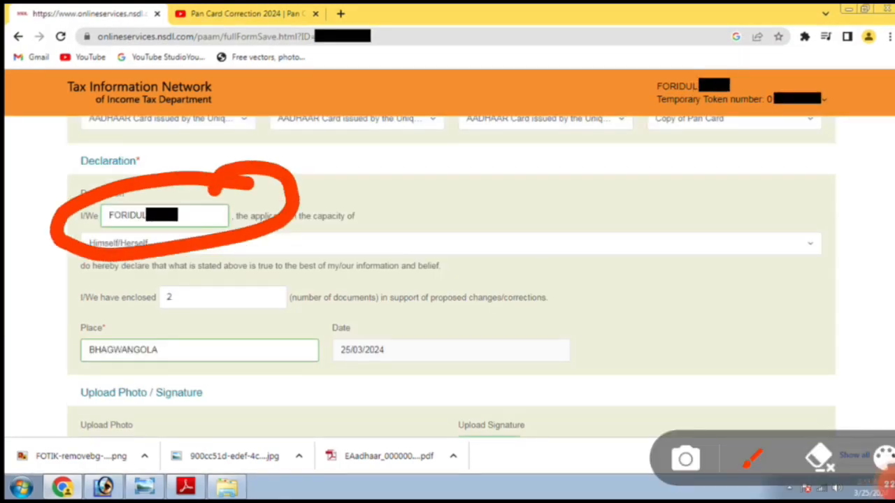
mouse_move(112, 338)
mouse_down()
mouse_move(300, 335)
mouse_move(203, 246)
mouse_move(143, 329)
mouse_up()
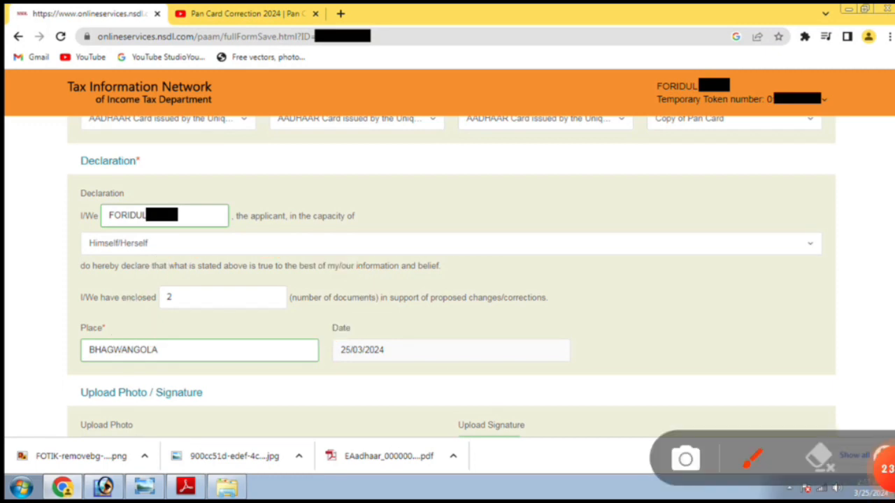
mouse_move(83, 369)
mouse_down()
mouse_move(140, 381)
mouse_move(53, 336)
mouse_move(126, 409)
mouse_up()
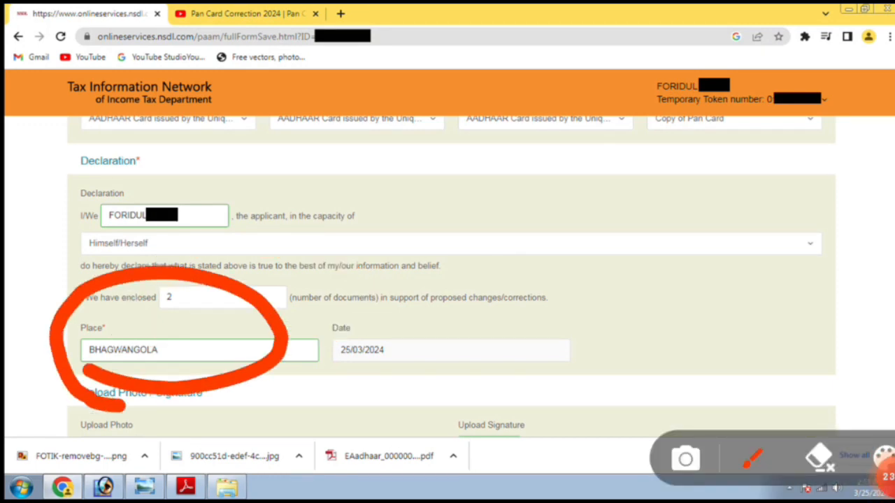
mouse_move(429, 301)
mouse_down()
mouse_move(291, 330)
mouse_move(412, 280)
mouse_up()
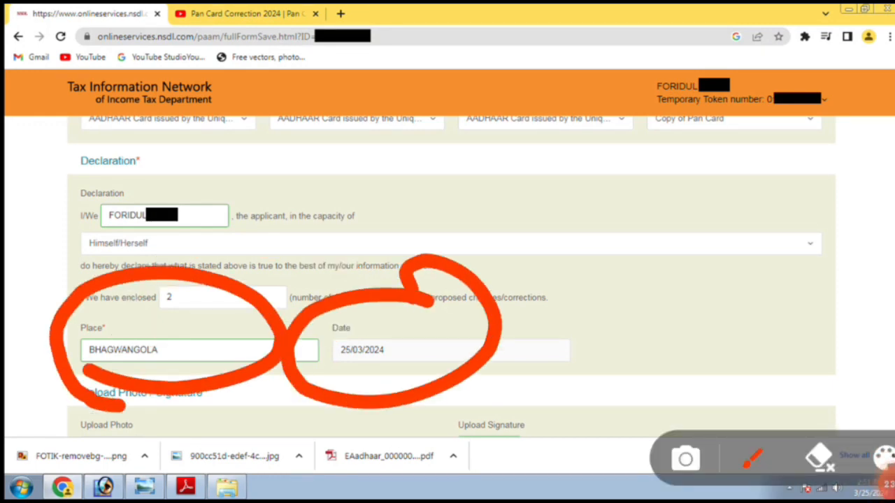
key(Escape)
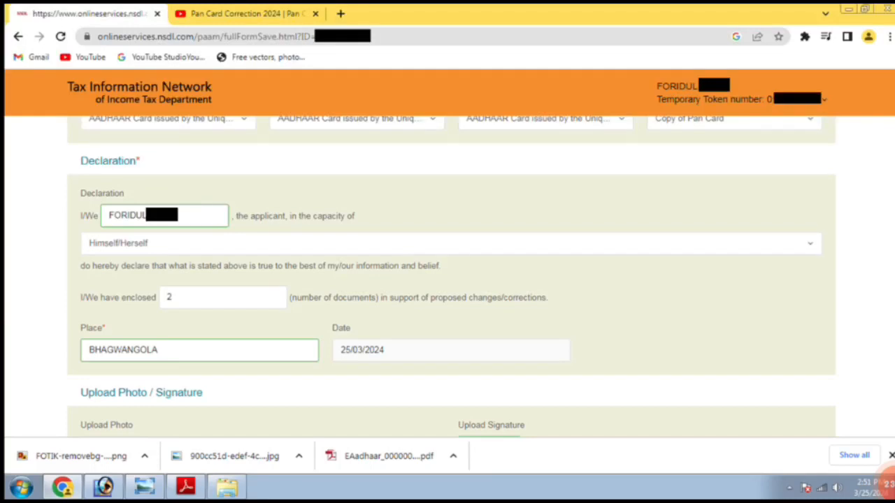
scroll(447, 279, down, 4)
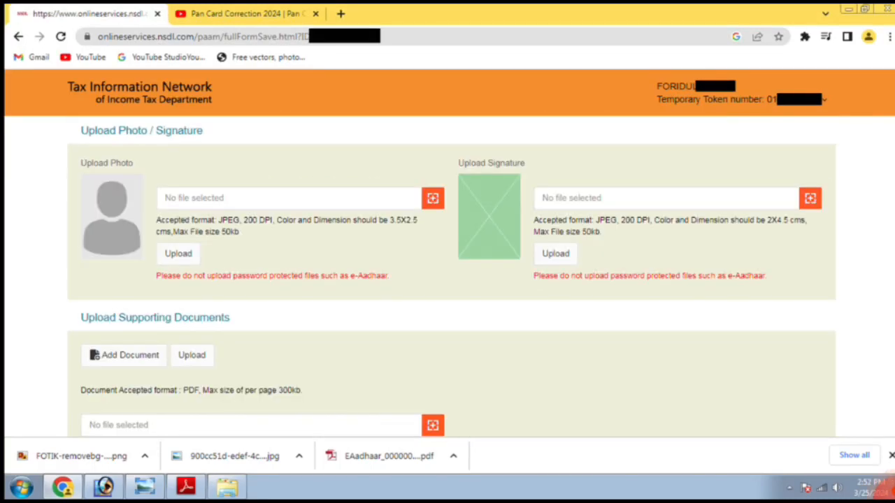
click(887, 486)
mouse_move(165, 122)
mouse_down()
mouse_move(218, 262)
mouse_move(143, 137)
mouse_up()
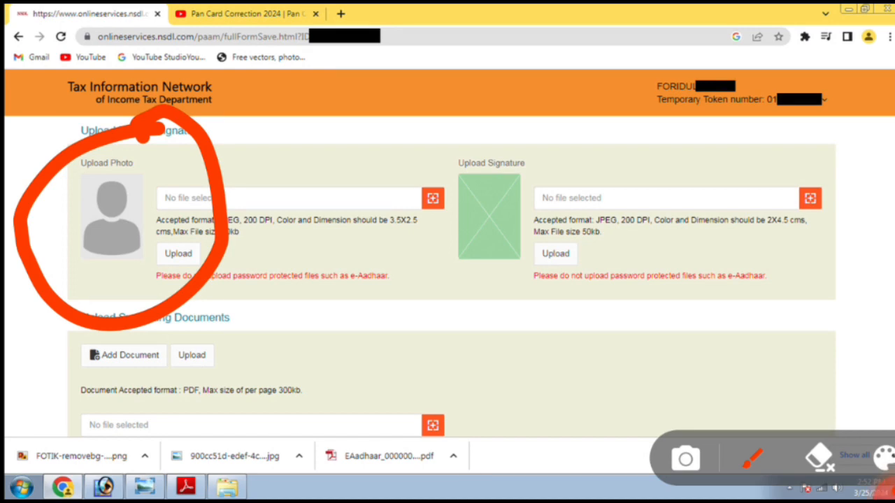
click(819, 457)
mouse_move(147, 262)
mouse_down()
mouse_move(363, 271)
mouse_move(327, 144)
mouse_move(110, 279)
mouse_move(120, 288)
mouse_up()
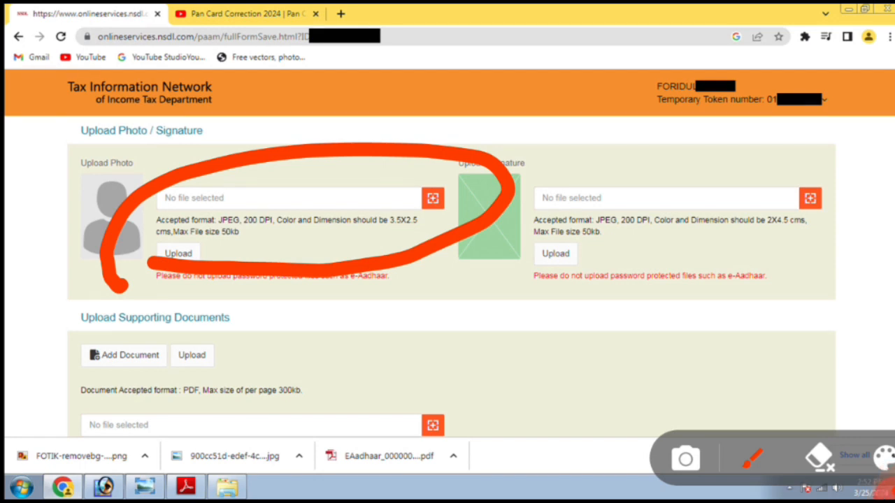
drag(343, 246, 458, 253)
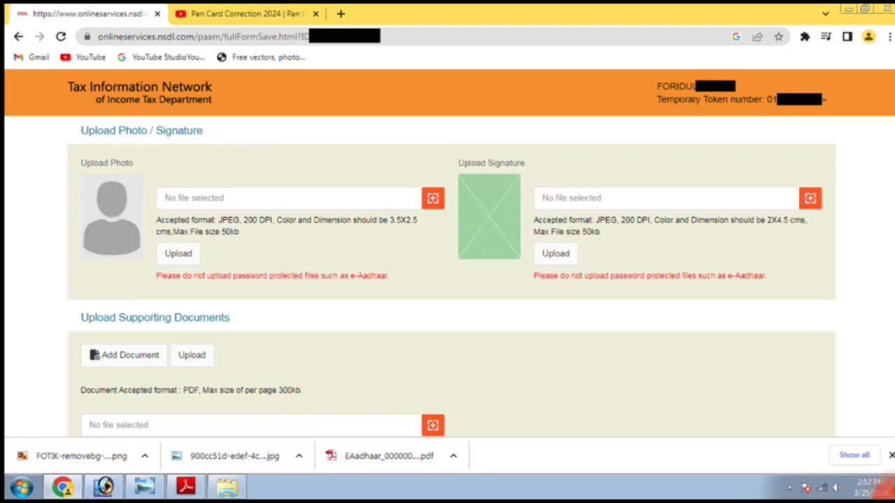
mouse_move(475, 166)
mouse_down()
mouse_move(414, 255)
mouse_move(509, 184)
mouse_move(440, 143)
mouse_up()
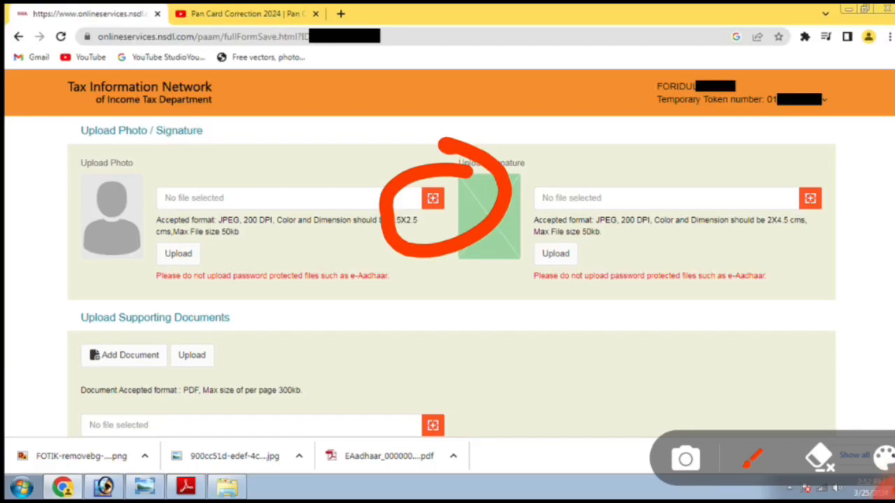
mouse_move(255, 220)
mouse_down()
mouse_move(210, 217)
mouse_move(260, 237)
mouse_up()
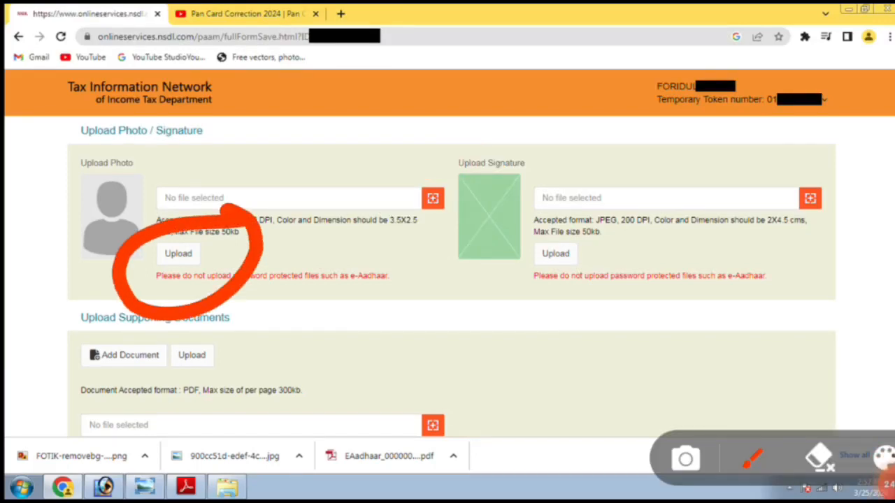
mouse_move(486, 118)
mouse_down()
mouse_move(426, 269)
mouse_move(870, 186)
mouse_move(383, 173)
mouse_up()
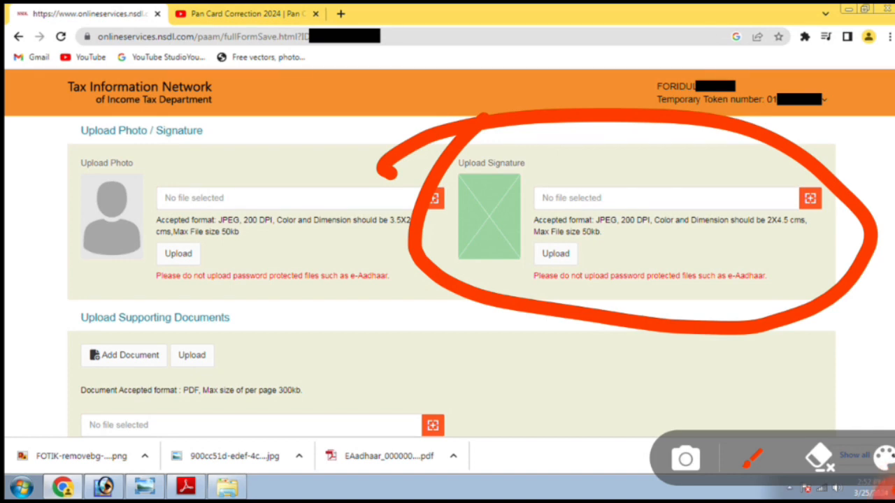
Step: Browse for the applicant's photo and signature JPEGs and upload each one
mouse_move(500, 250)
mouse_down()
mouse_move(611, 253)
mouse_move(874, 180)
mouse_move(482, 267)
mouse_move(493, 273)
mouse_up()
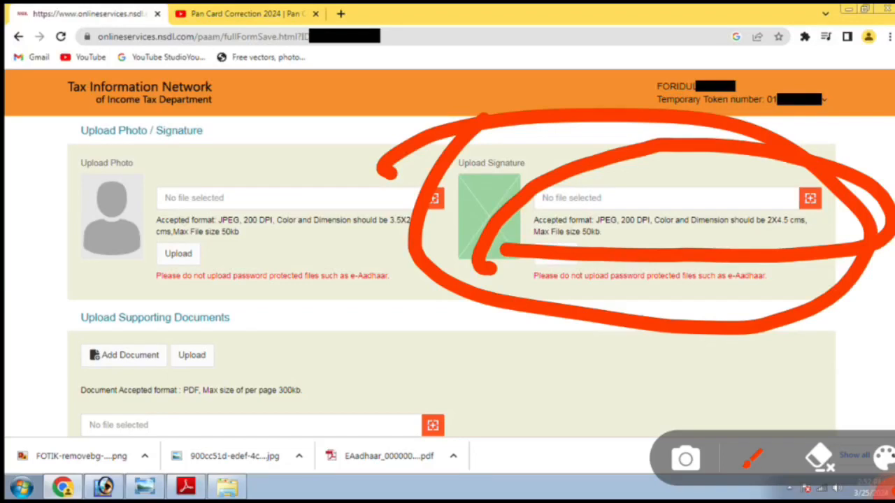
mouse_move(846, 156)
mouse_down()
mouse_move(765, 238)
mouse_move(866, 155)
mouse_up()
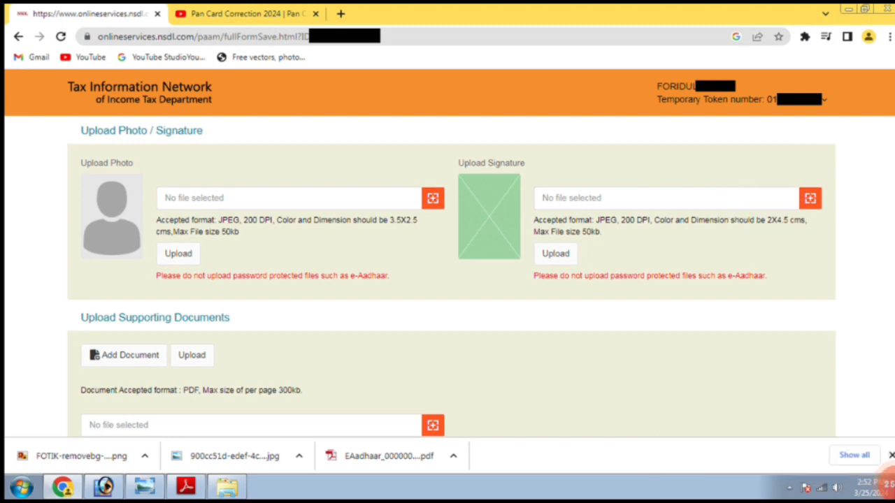
mouse_move(640, 230)
mouse_down()
mouse_move(490, 294)
mouse_move(618, 201)
mouse_up()
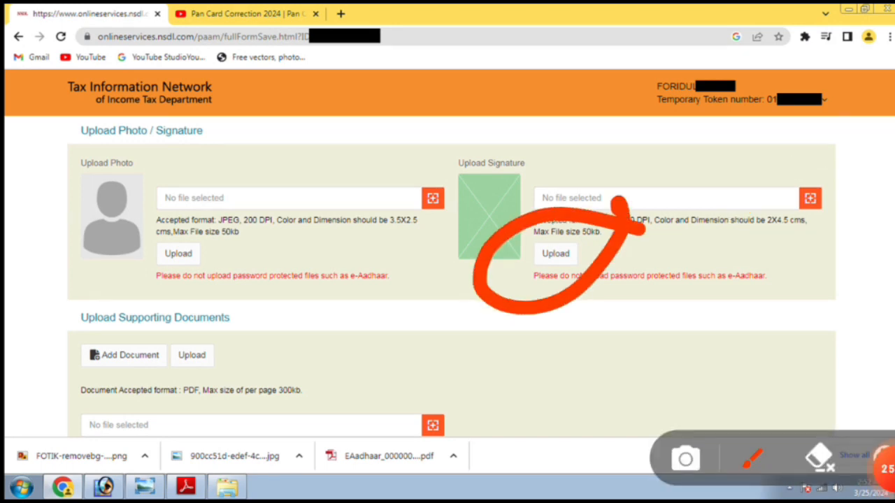
mouse_move(189, 97)
mouse_down()
mouse_move(11, 199)
mouse_move(297, 112)
mouse_move(168, 87)
mouse_up()
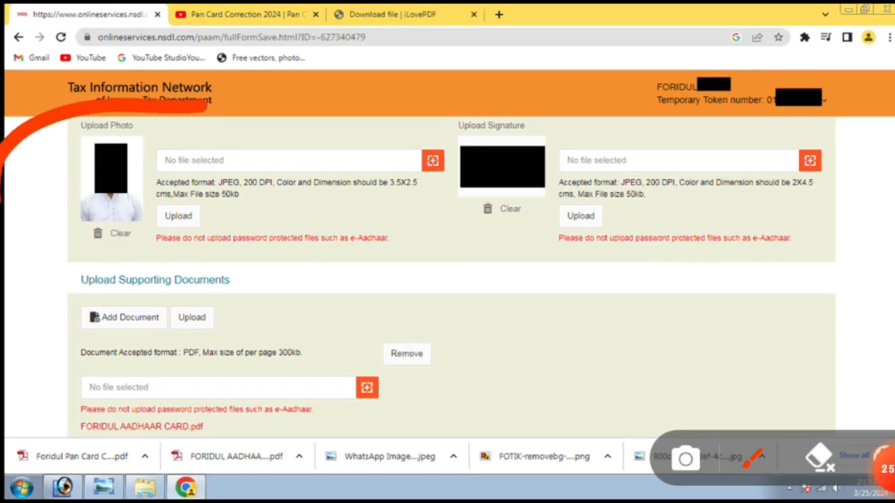
mouse_move(594, 114)
mouse_down()
mouse_move(454, 279)
mouse_move(559, 132)
mouse_up()
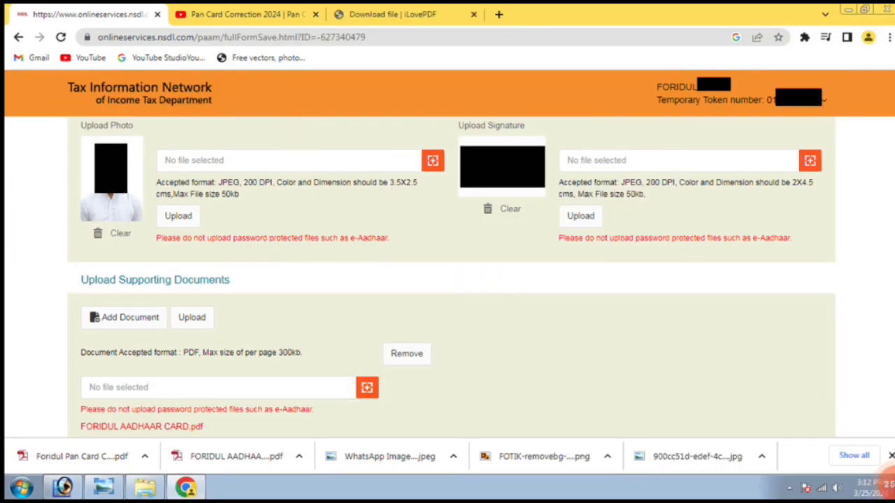
Step: Add the Aadhaar card PDF under Upload Supporting Documents and upload it
click(888, 483)
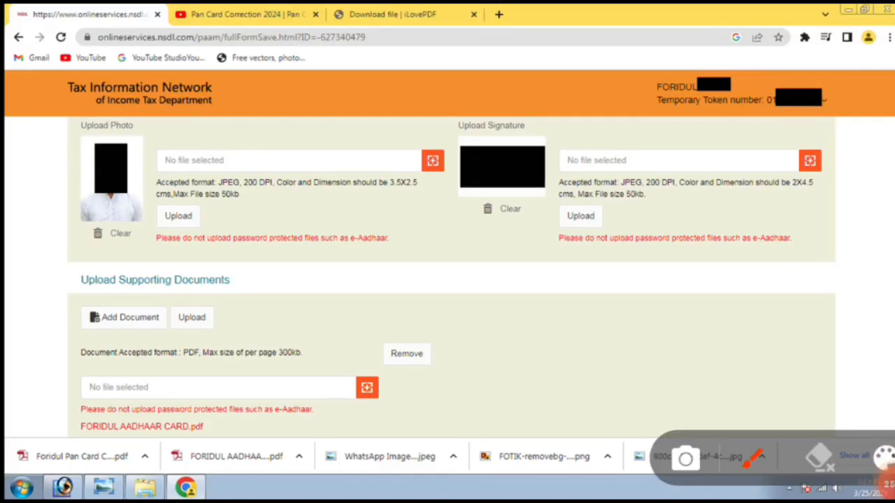
mouse_move(63, 316)
mouse_down()
mouse_move(206, 307)
mouse_move(175, 225)
mouse_move(53, 318)
mouse_move(60, 323)
mouse_up()
click(887, 484)
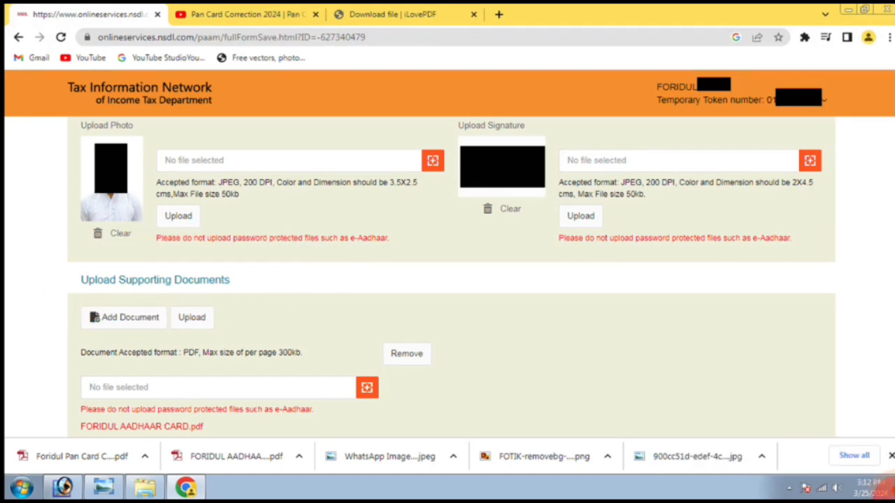
click(887, 483)
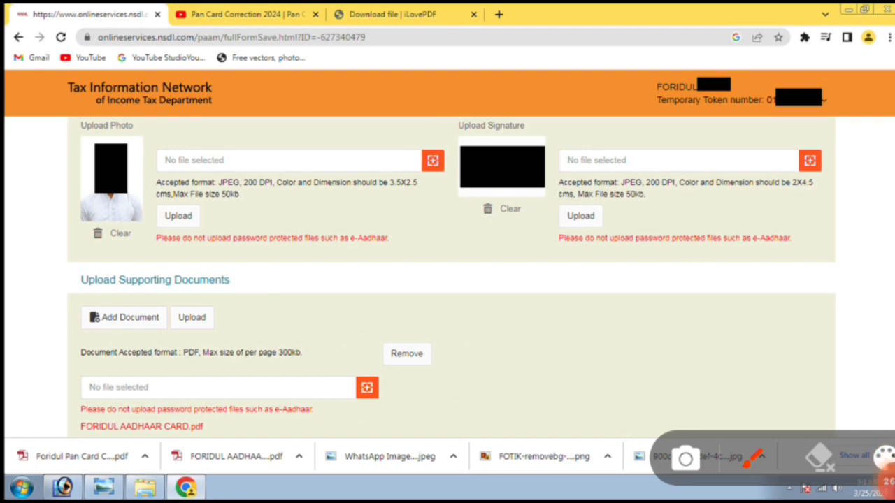
mouse_move(70, 395)
mouse_down()
mouse_move(322, 393)
mouse_move(175, 301)
mouse_move(45, 397)
mouse_up()
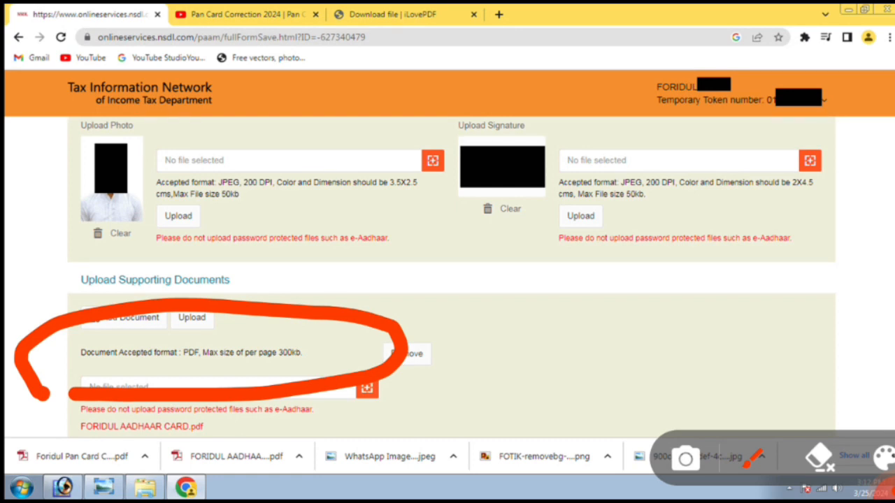
mouse_move(154, 385)
mouse_down()
mouse_move(322, 399)
mouse_move(209, 327)
mouse_move(91, 383)
mouse_move(123, 384)
mouse_up()
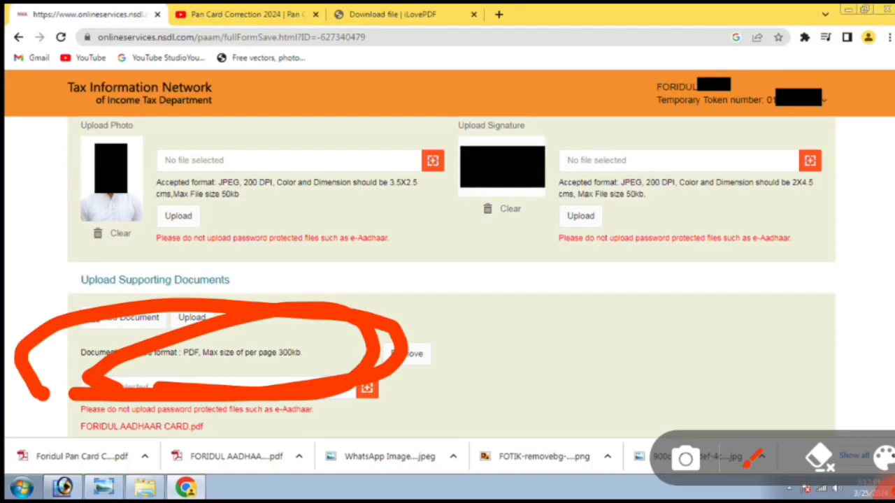
click(819, 458)
mouse_move(432, 351)
mouse_down()
mouse_move(428, 423)
mouse_move(388, 320)
mouse_move(374, 340)
mouse_up()
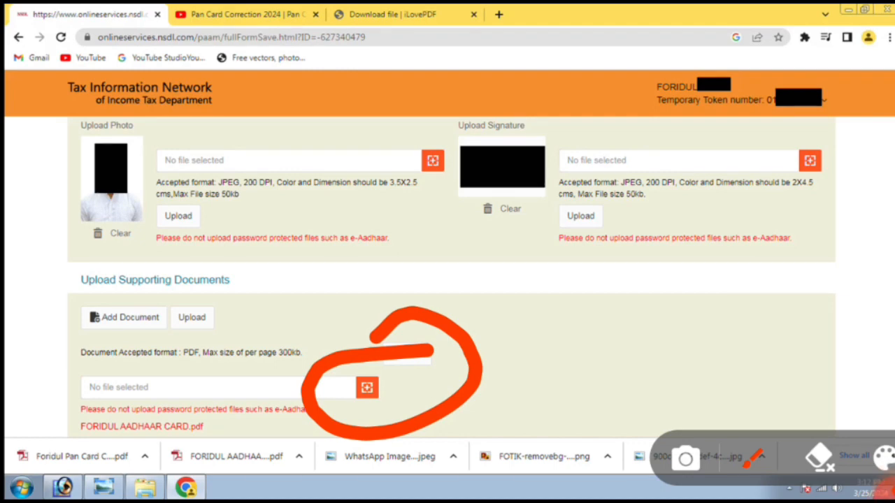
click(819, 458)
mouse_move(53, 450)
mouse_down()
mouse_move(203, 461)
mouse_move(308, 402)
mouse_move(208, 360)
mouse_move(56, 451)
mouse_up()
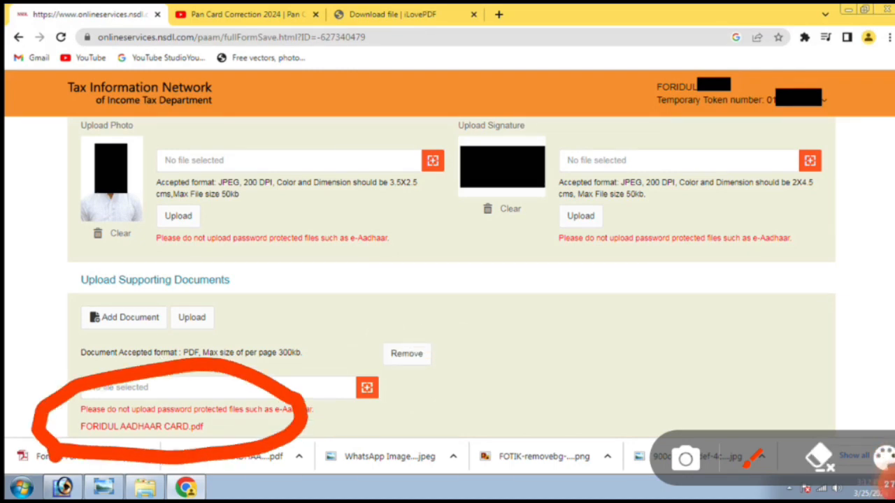
click(888, 458)
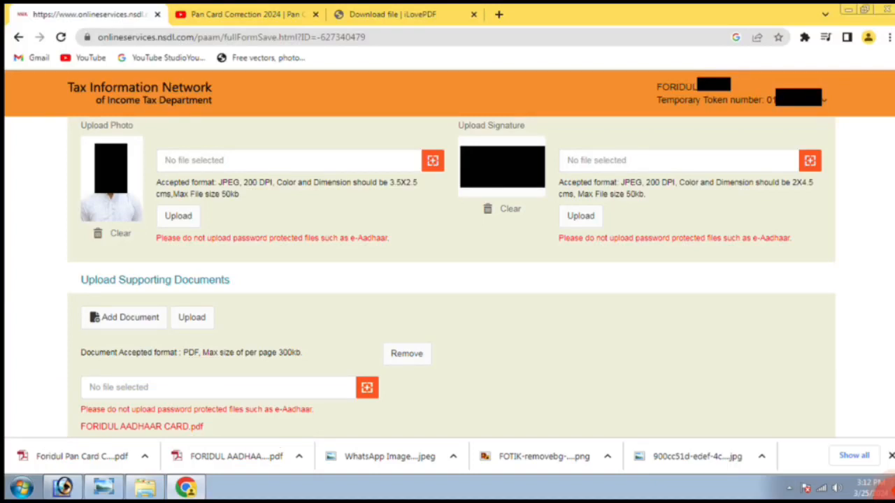
Step: Attach the PAN card copy PDF as a second document and submit the correction form
scroll(448, 280, down, 4)
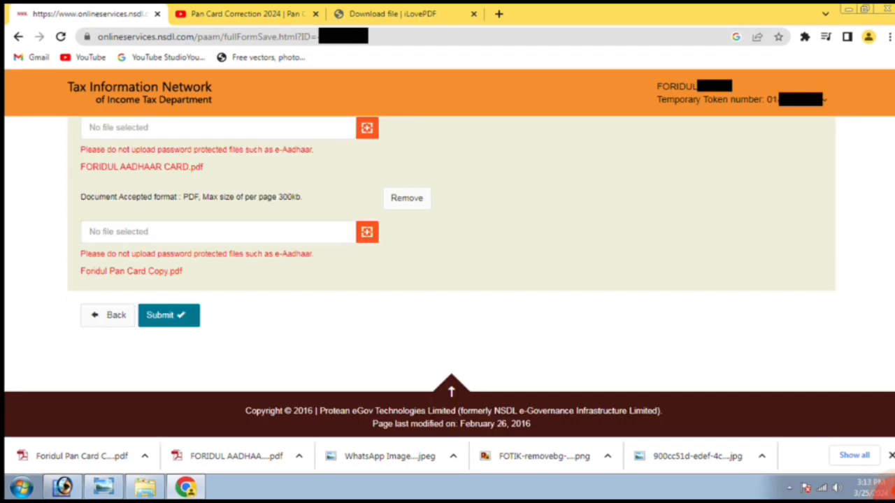
click(886, 487)
mouse_move(75, 120)
mouse_down()
mouse_move(50, 177)
mouse_move(126, 381)
mouse_move(519, 201)
mouse_move(74, 113)
mouse_move(59, 132)
mouse_up()
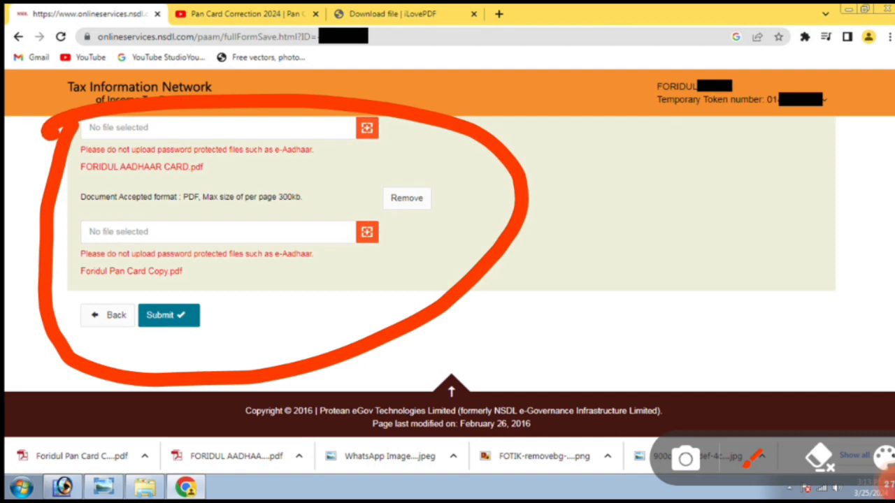
drag(65, 202, 363, 181)
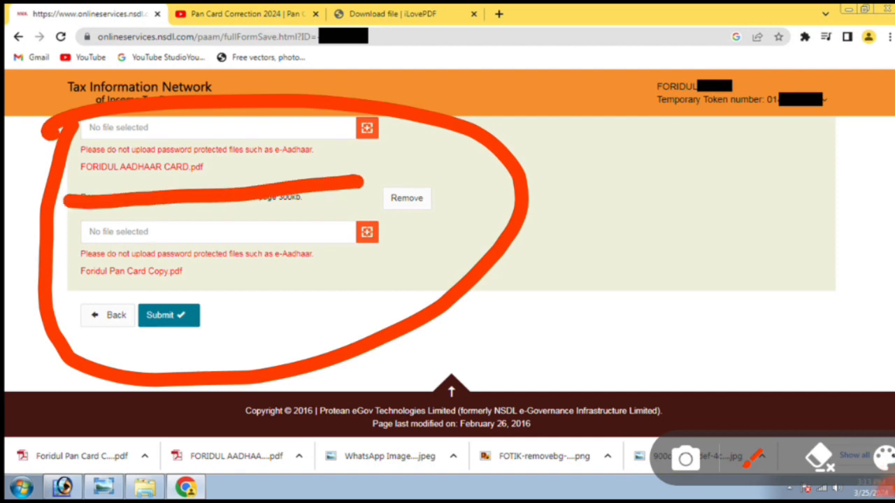
drag(56, 297, 306, 281)
drag(329, 172, 309, 300)
drag(85, 193, 79, 314)
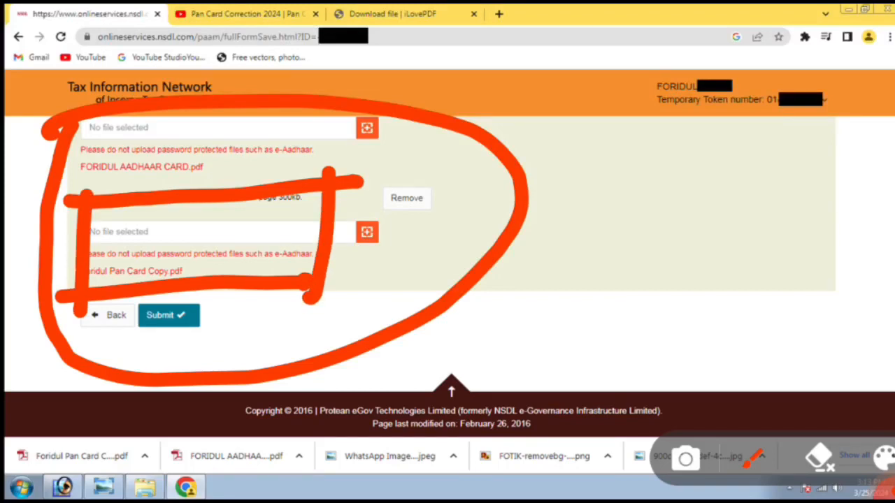
key(Escape)
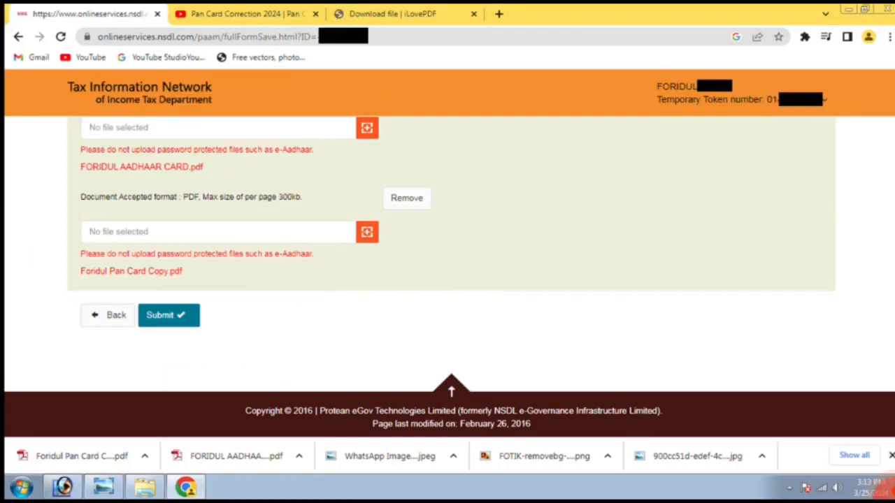
click(886, 484)
mouse_move(248, 280)
mouse_down()
mouse_move(155, 374)
mouse_move(199, 272)
mouse_move(206, 280)
mouse_up()
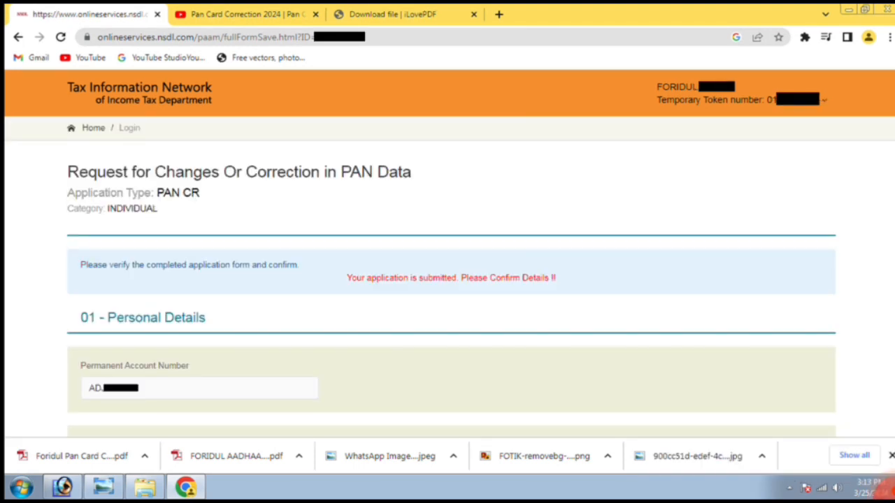
Step: Review the submitted applicant and document details at the top of the confirm page
click(887, 484)
mouse_move(311, 320)
mouse_down()
mouse_move(690, 249)
mouse_move(302, 360)
mouse_up()
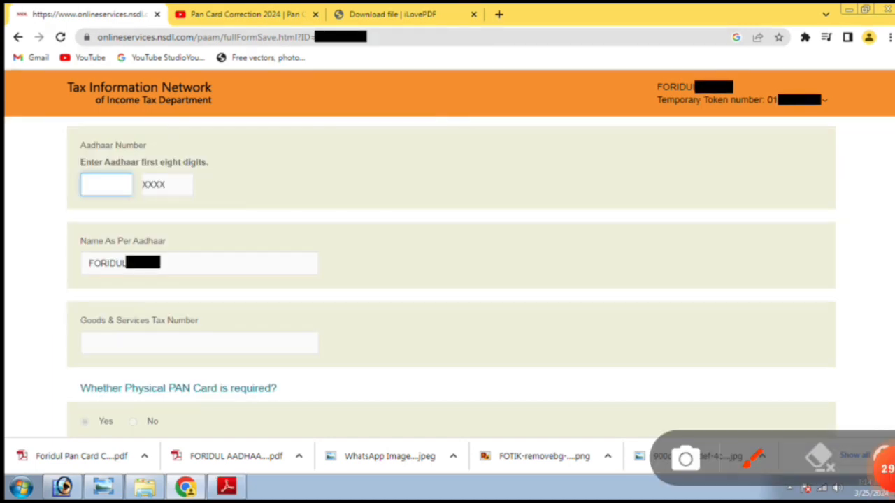
mouse_move(73, 221)
mouse_down()
mouse_move(176, 217)
mouse_move(148, 103)
mouse_move(51, 237)
mouse_up()
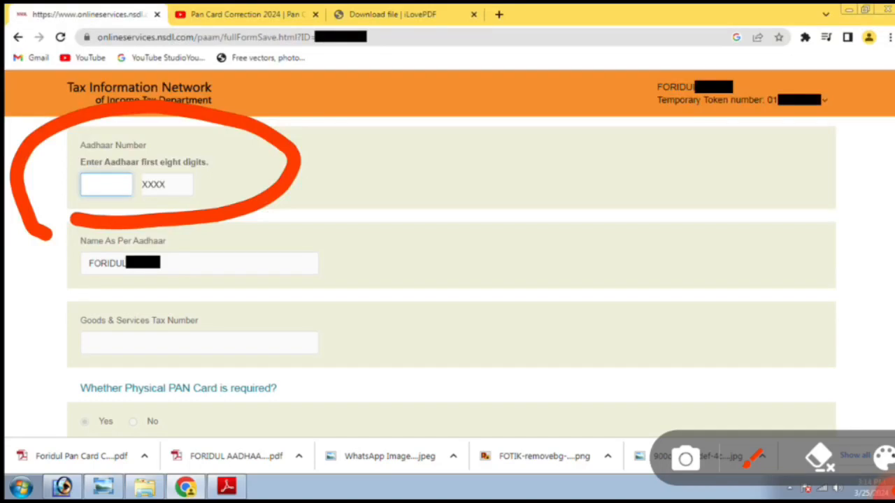
mouse_move(93, 160)
mouse_down()
mouse_move(78, 236)
mouse_move(91, 190)
mouse_up()
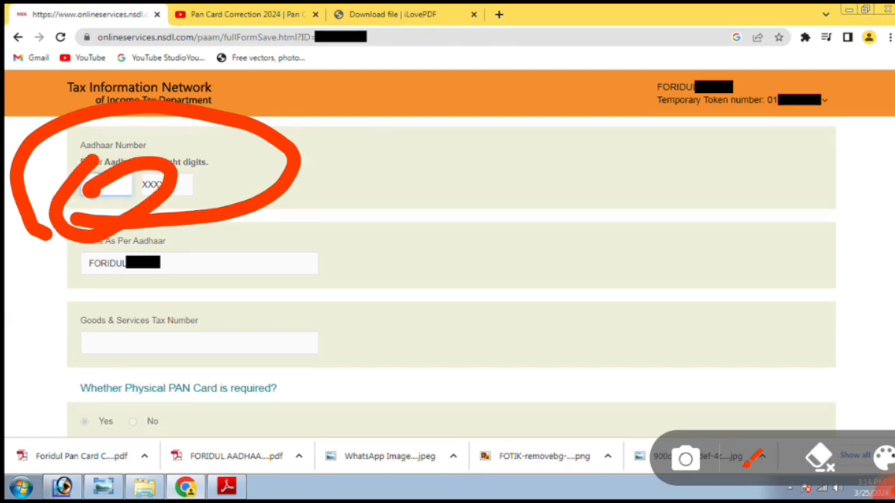
click(818, 458)
mouse_move(60, 288)
mouse_down()
mouse_move(257, 305)
mouse_move(54, 235)
mouse_move(39, 294)
mouse_up()
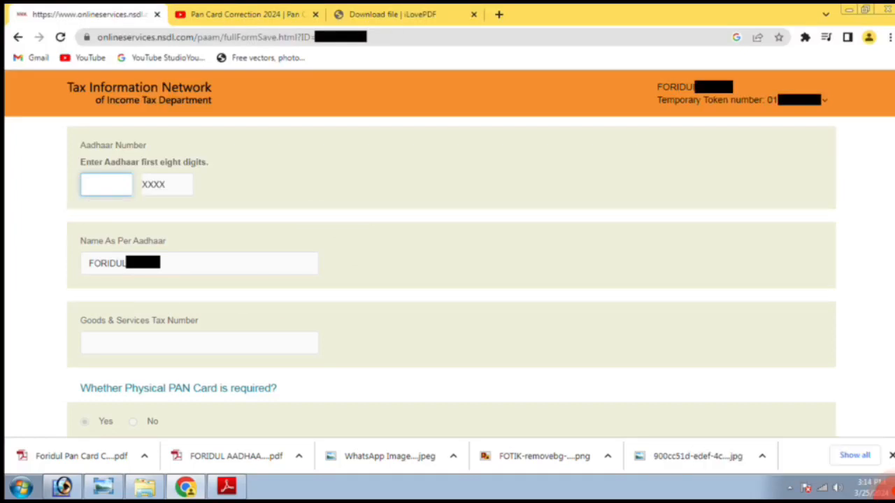
scroll(447, 280, down, 4)
mouse_move(63, 195)
mouse_down()
mouse_move(30, 366)
mouse_move(27, 458)
mouse_up()
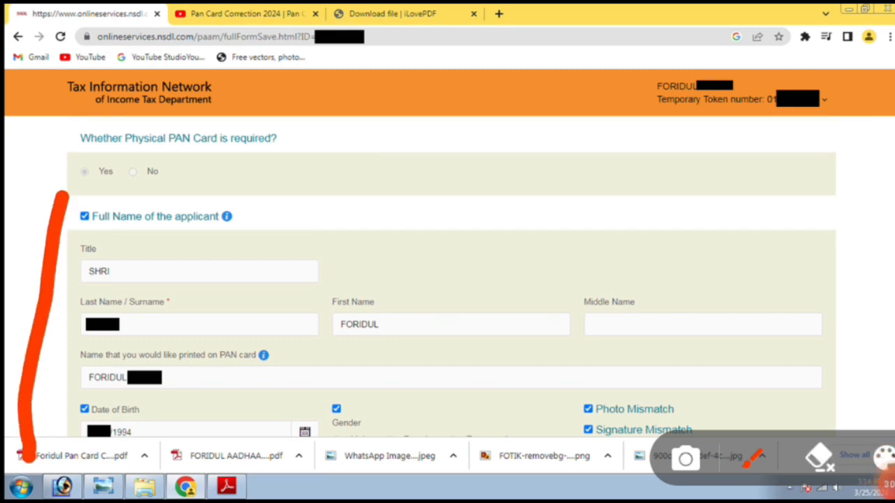
mouse_move(34, 200)
mouse_down()
mouse_move(818, 188)
mouse_move(872, 412)
mouse_move(867, 428)
mouse_up()
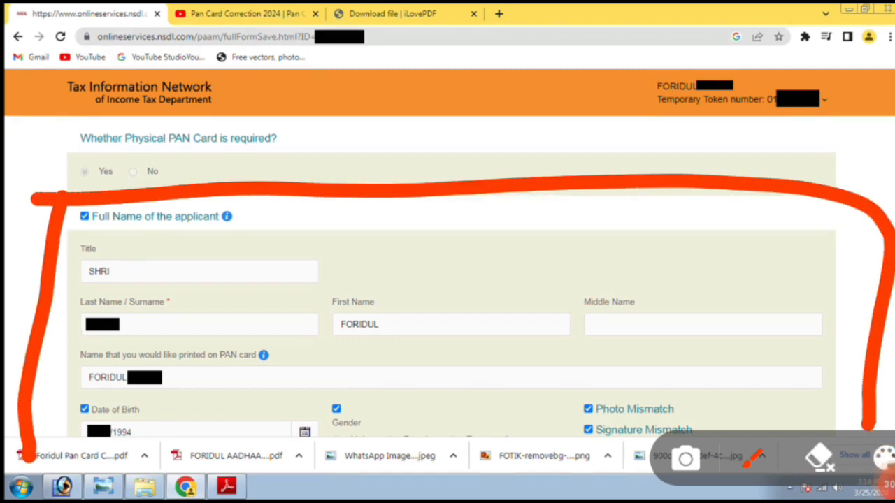
mouse_move(28, 458)
mouse_down()
mouse_move(818, 454)
mouse_move(874, 437)
mouse_up()
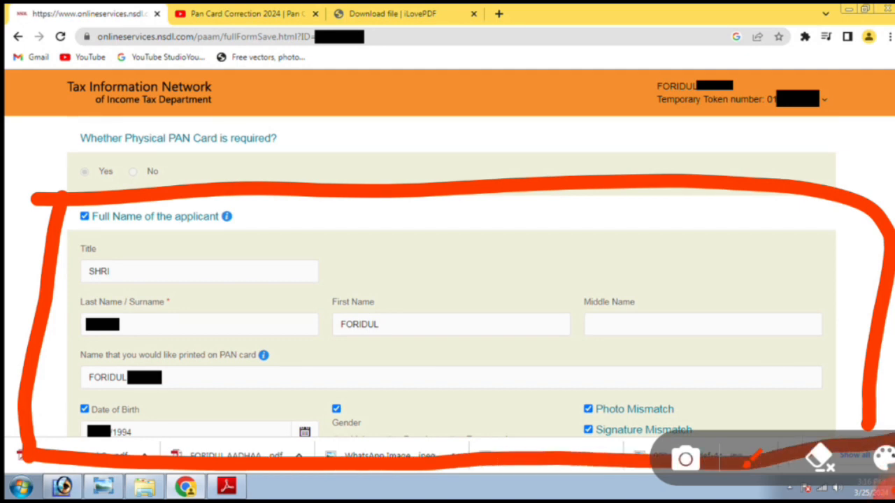
Step: Check the remaining details and proceed to the Form CR Payment step
scroll(447, 280, down, 3)
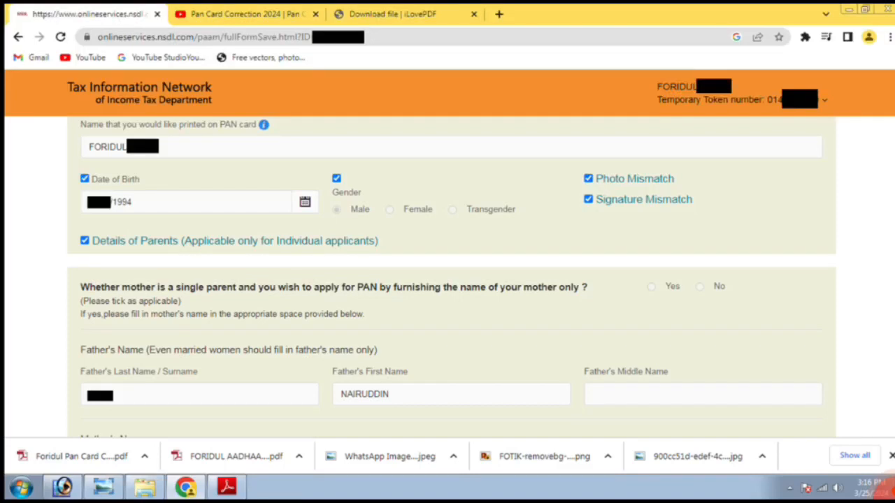
scroll(448, 279, down, 4)
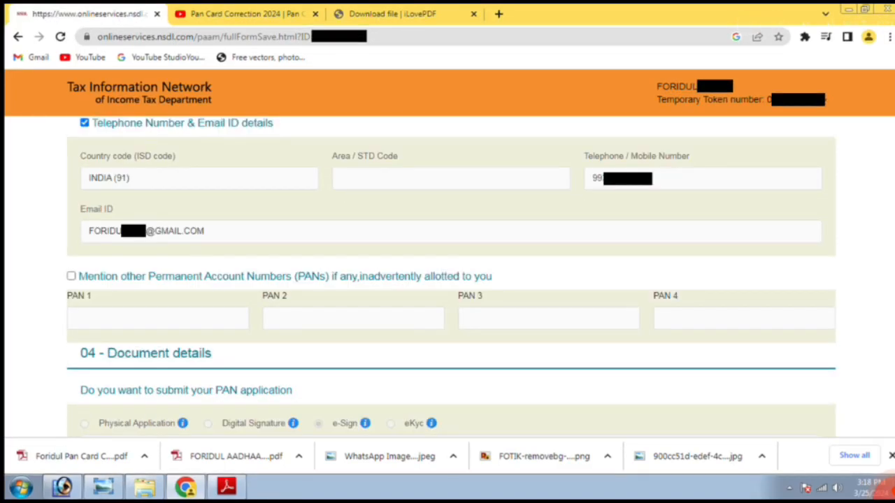
scroll(447, 280, down, 5)
scroll(448, 280, down, 3)
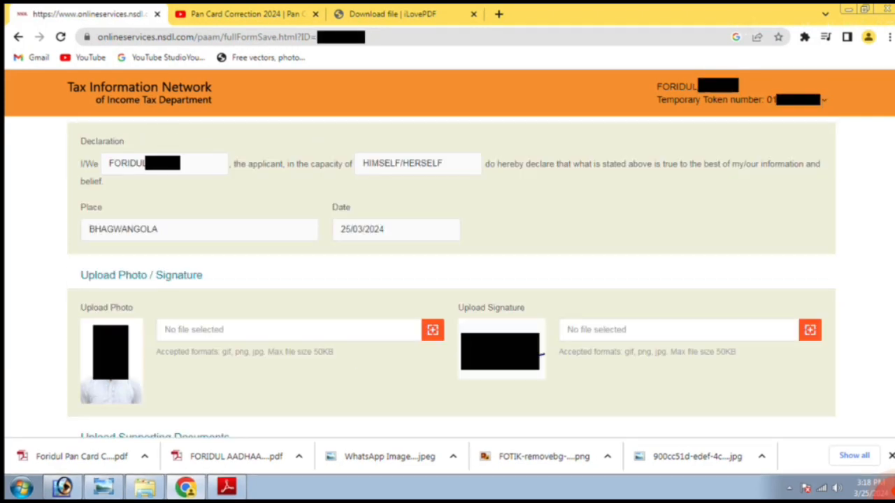
scroll(447, 280, down, 4)
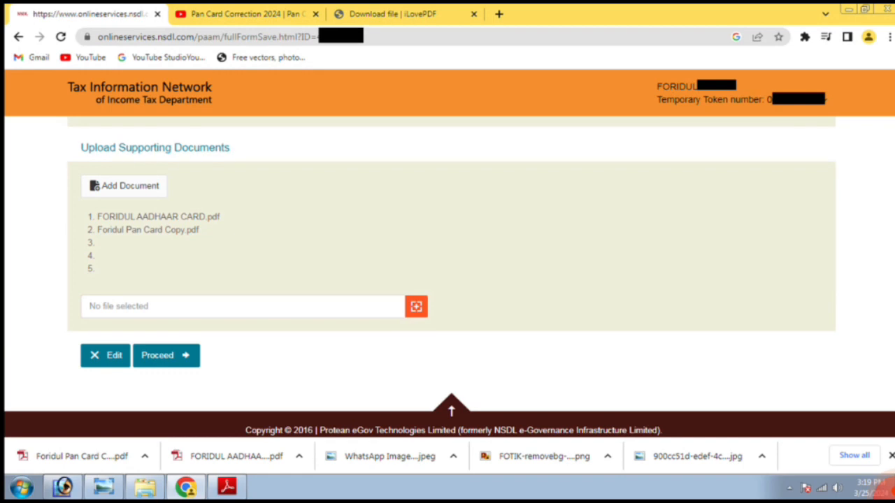
mouse_move(243, 319)
mouse_down()
mouse_move(232, 319)
mouse_move(249, 347)
mouse_move(215, 330)
mouse_up()
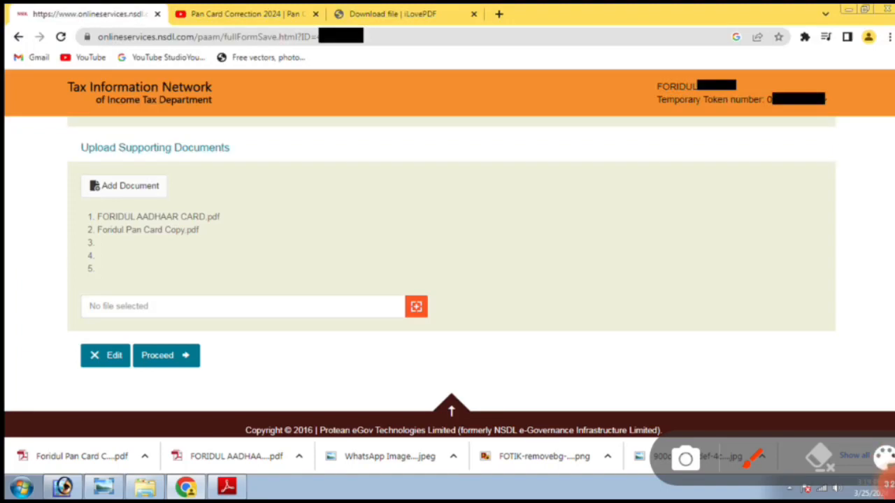
mouse_move(146, 326)
mouse_down()
mouse_move(147, 398)
mouse_move(137, 316)
mouse_up()
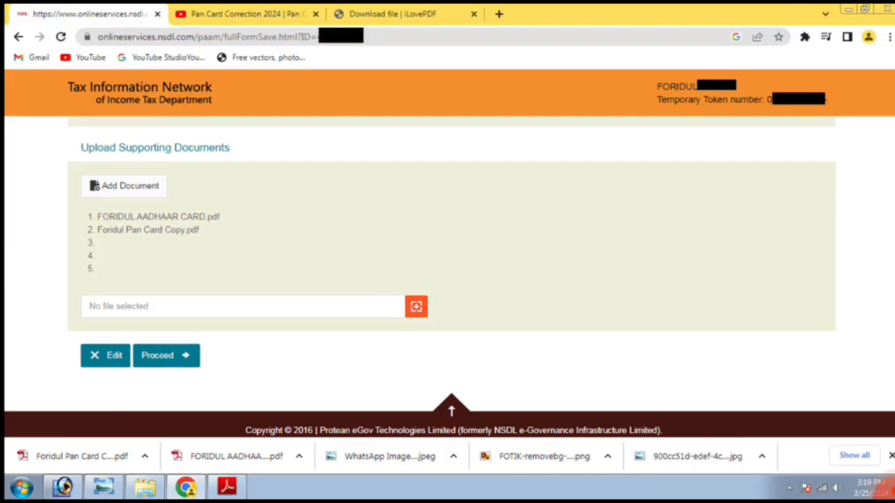
mouse_move(273, 313)
mouse_down()
mouse_move(93, 377)
mouse_move(278, 305)
mouse_up()
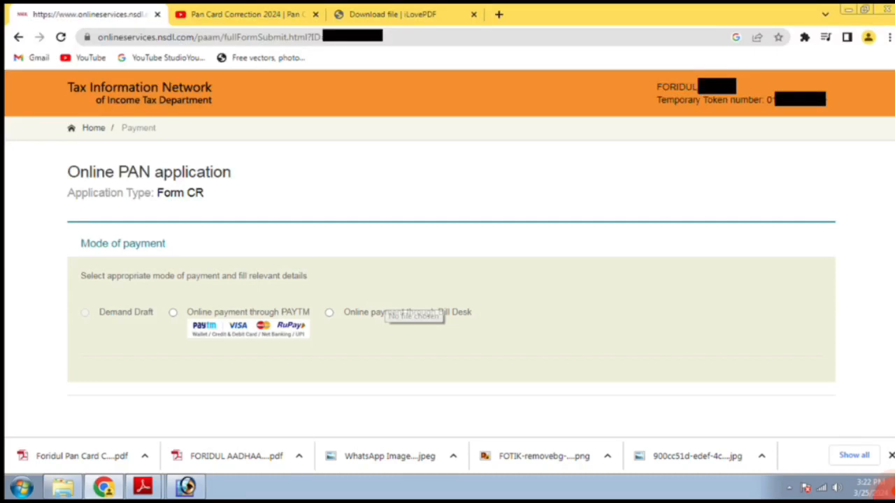
Step: Choose Bill Desk online payment, accept the terms of service and proceed to the 106.90 fee
mouse_move(66, 357)
mouse_down()
mouse_move(563, 323)
mouse_move(80, 270)
mouse_move(80, 377)
mouse_up()
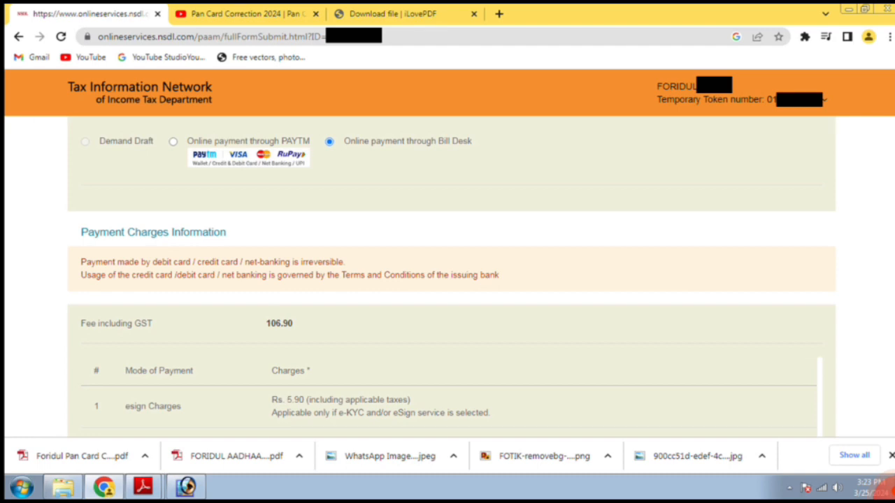
mouse_move(886, 484)
mouse_move(171, 334)
mouse_down()
mouse_move(382, 371)
mouse_move(203, 287)
mouse_move(187, 347)
mouse_up()
scroll(447, 280, down, 4)
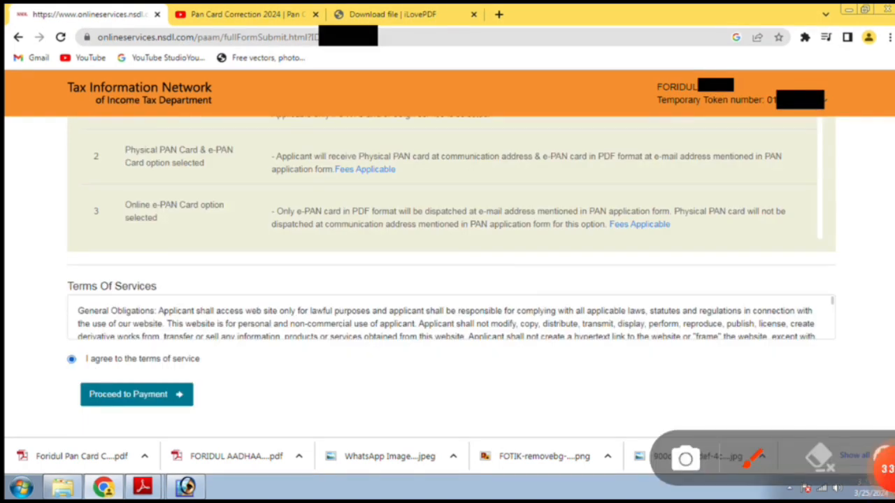
mouse_move(154, 302)
mouse_down()
mouse_move(35, 399)
mouse_move(294, 367)
mouse_move(76, 313)
mouse_up()
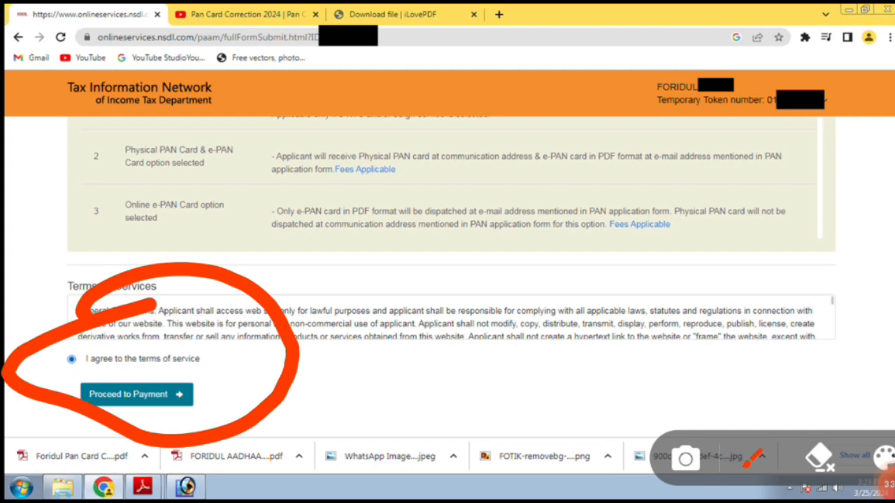
mouse_move(262, 370)
mouse_down()
mouse_move(28, 409)
mouse_move(265, 360)
mouse_move(248, 353)
mouse_up()
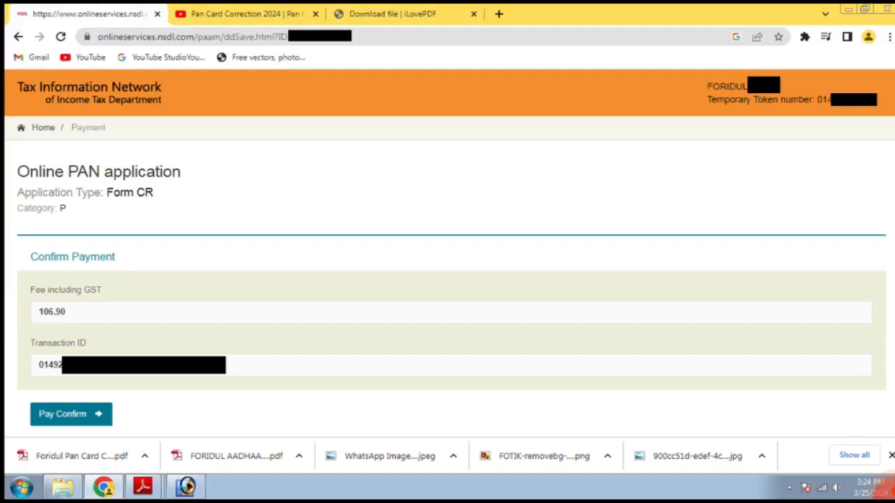
click(886, 481)
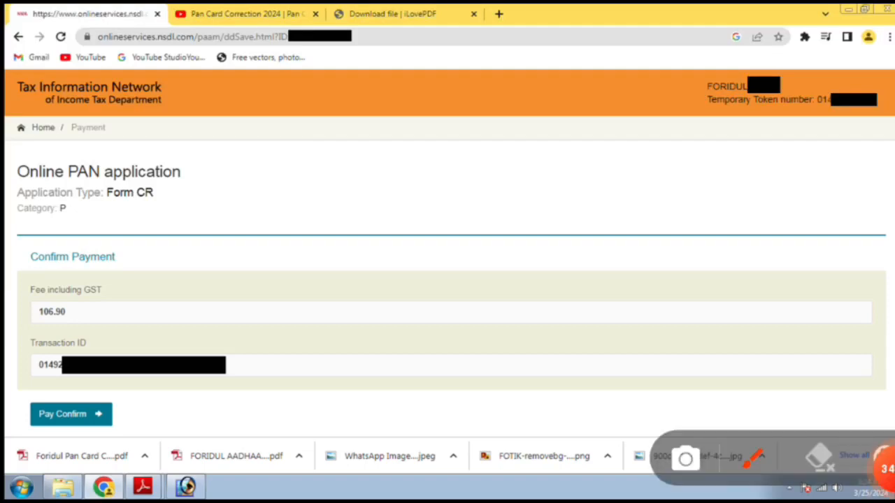
Step: Pay the 106.90 fee by card via BillDesk, getting a PGS10001-SUCCESS receipt
mouse_move(21, 333)
mouse_down()
mouse_move(135, 314)
mouse_move(110, 384)
mouse_move(1, 349)
mouse_up()
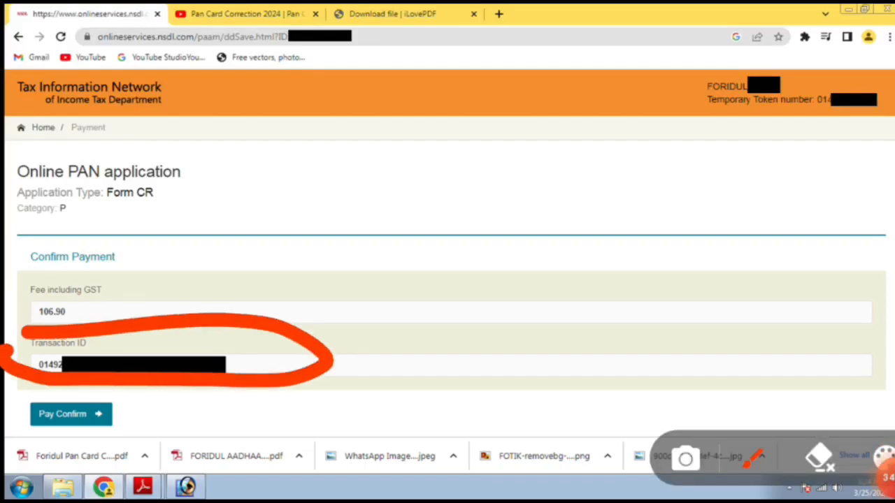
drag(5, 411, 3, 418)
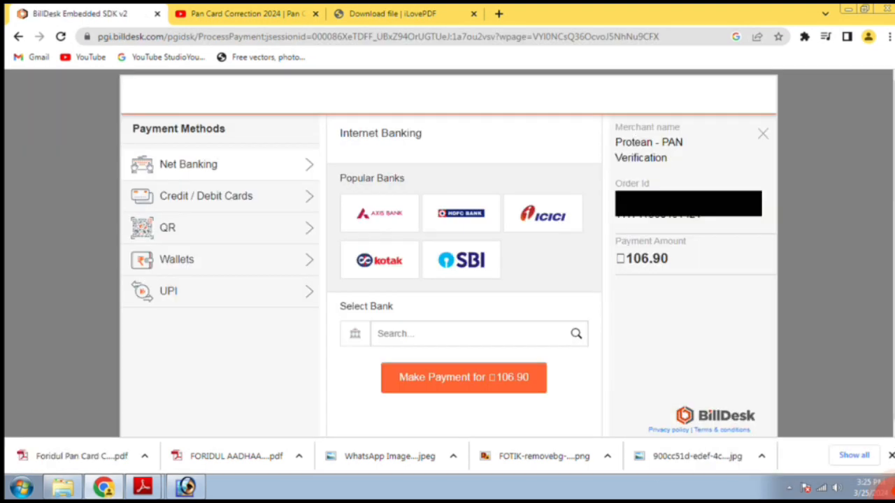
mouse_move(887, 484)
mouse_move(175, 114)
mouse_down()
mouse_move(129, 405)
mouse_move(734, 391)
mouse_move(615, 77)
mouse_move(82, 185)
mouse_up()
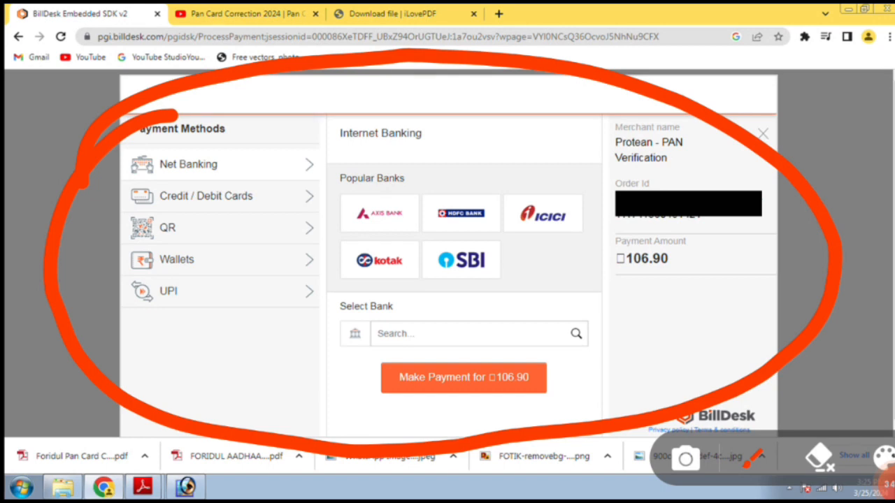
mouse_move(326, 376)
mouse_down()
mouse_move(559, 290)
mouse_move(360, 426)
mouse_move(330, 369)
mouse_up()
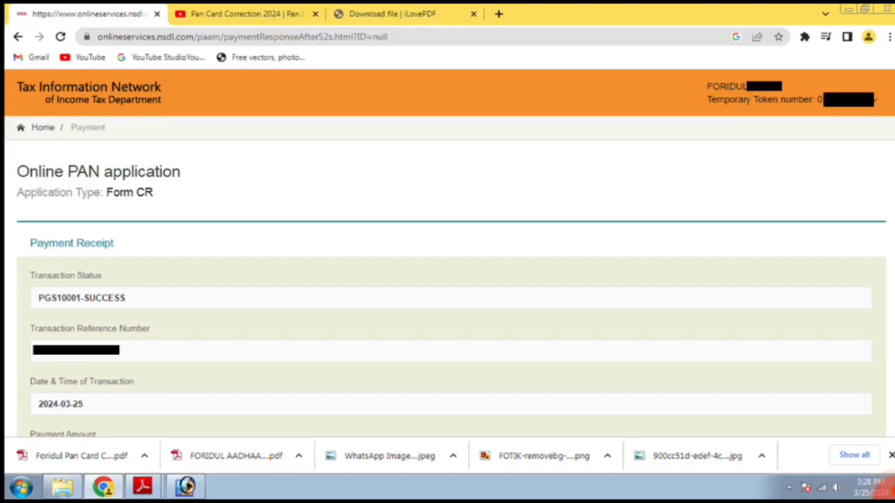
Step: Continue from the successful 106.90 payment receipt to Aadhaar Authentication
scroll(448, 280, down, 3)
click(886, 489)
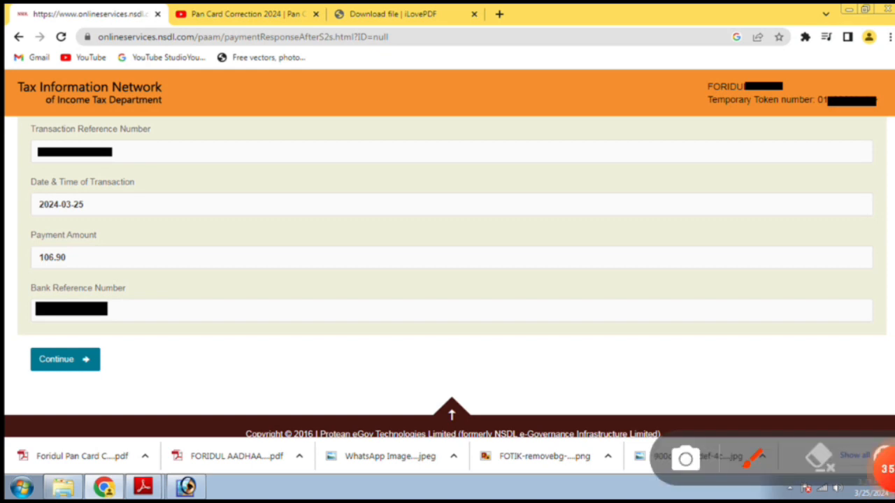
mouse_move(10, 331)
mouse_down()
mouse_move(208, 355)
mouse_move(23, 333)
mouse_up()
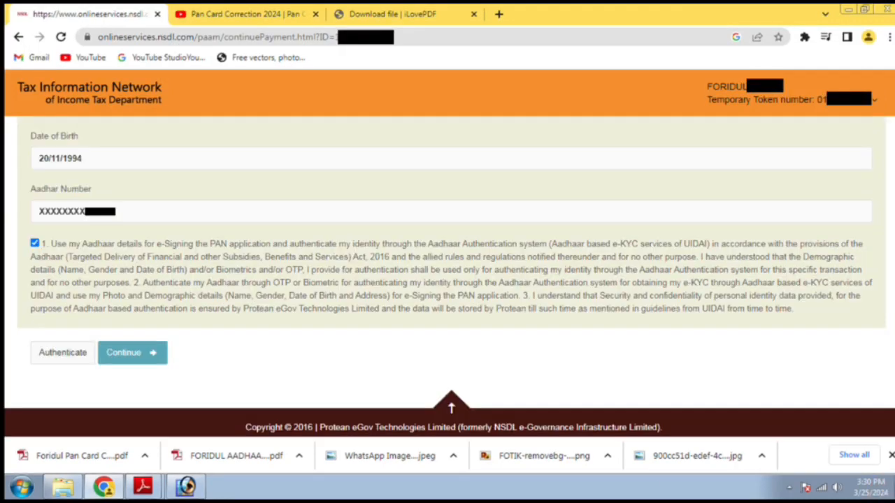
Step: Tick the Aadhaar consent box and start authentication
click(886, 488)
mouse_move(24, 228)
mouse_down()
mouse_move(188, 171)
mouse_move(24, 210)
mouse_up()
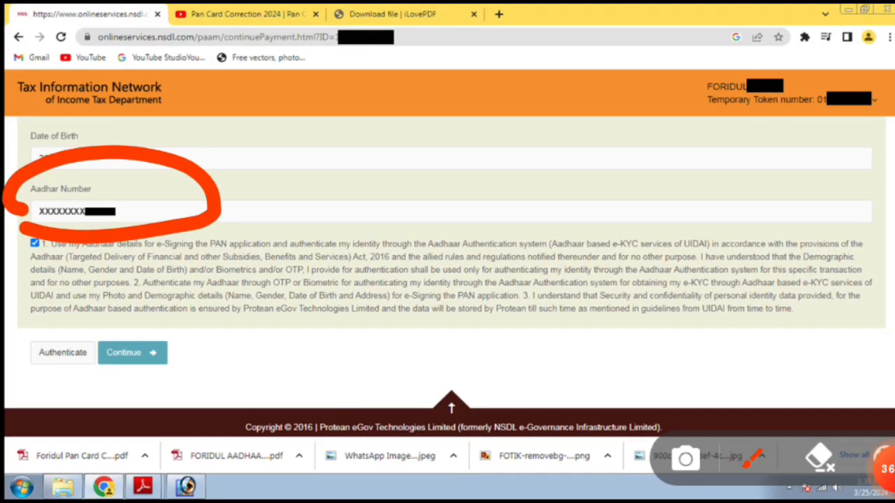
mouse_move(87, 196)
mouse_down()
mouse_move(71, 228)
mouse_move(26, 205)
mouse_up()
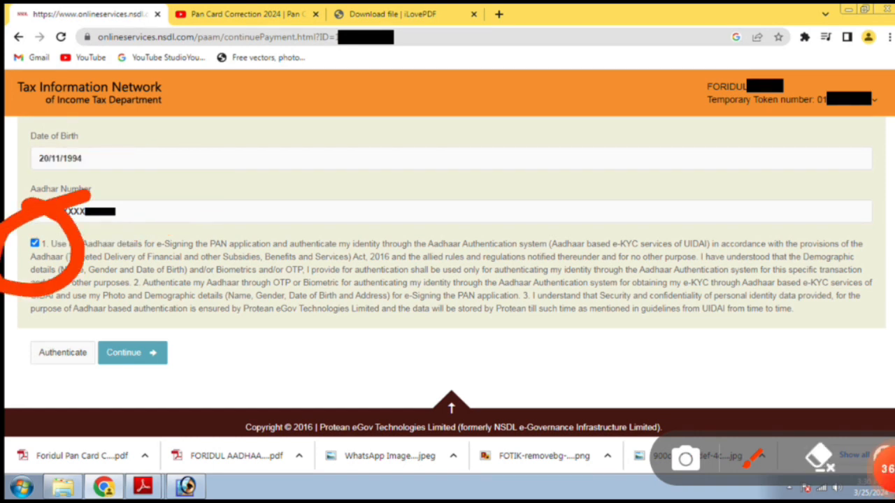
click(819, 458)
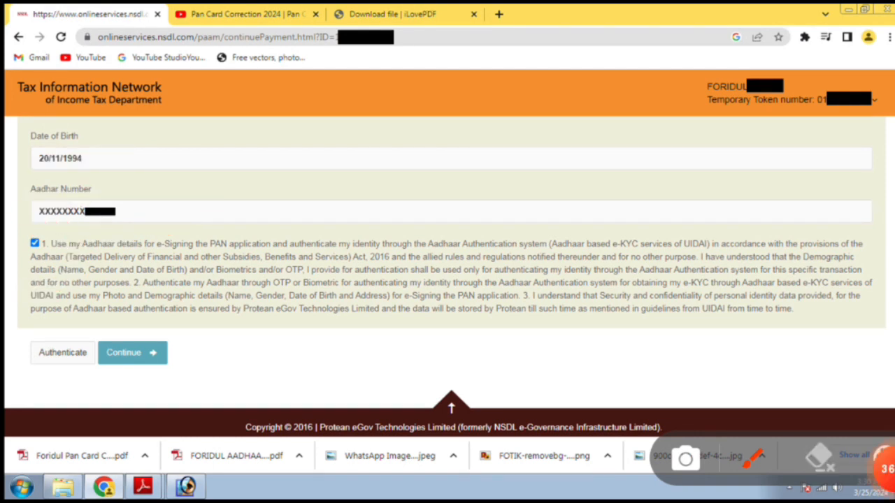
mouse_move(67, 294)
mouse_down()
mouse_move(18, 385)
mouse_move(67, 279)
mouse_move(78, 296)
mouse_up()
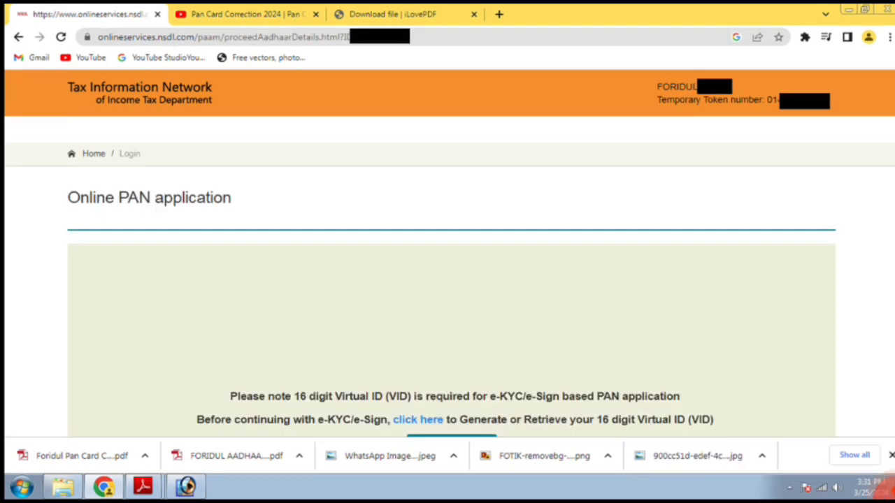
Step: Generate the Aadhaar OTP, enter the received code and submit it
scroll(451, 280, down, 2)
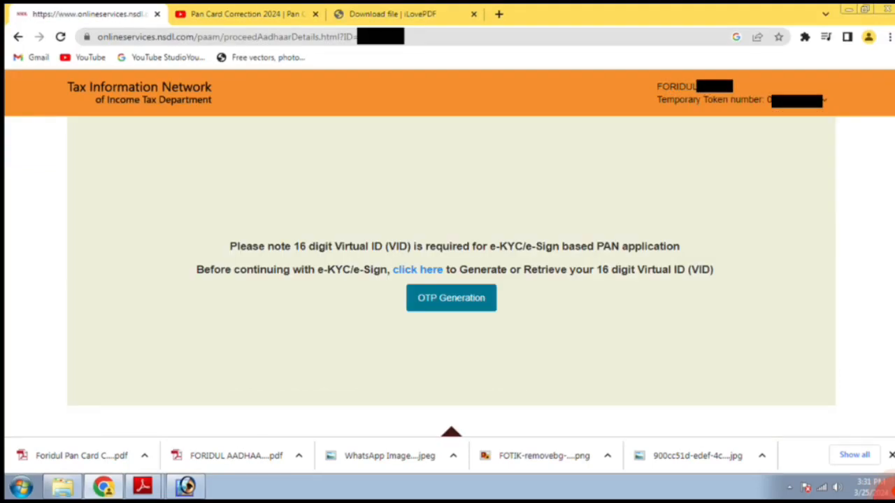
click(886, 469)
mouse_move(583, 260)
mouse_down()
mouse_move(435, 255)
mouse_move(531, 353)
mouse_move(563, 269)
mouse_up()
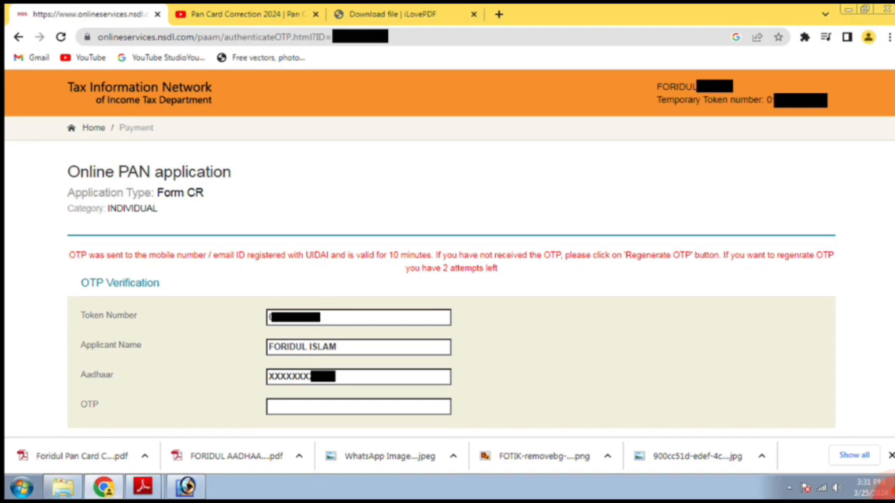
mouse_move(887, 486)
mouse_move(531, 374)
mouse_down()
mouse_move(293, 428)
mouse_move(223, 411)
mouse_up()
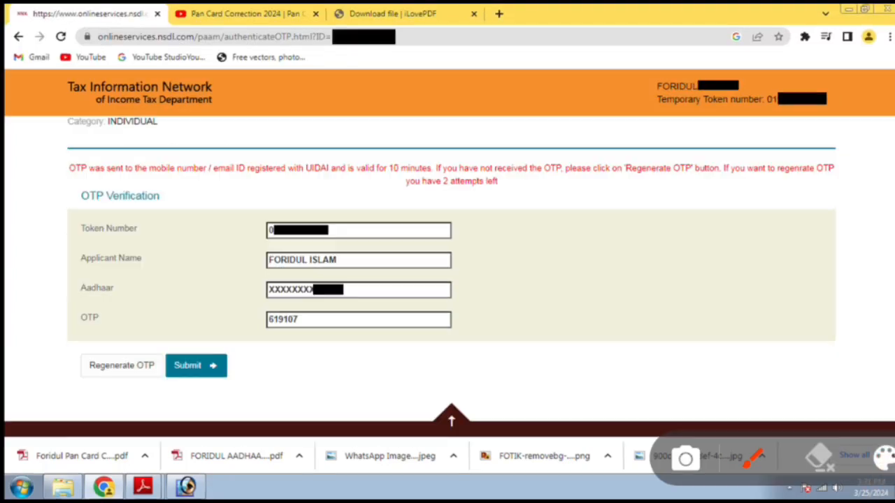
mouse_move(349, 289)
mouse_down()
mouse_move(223, 330)
mouse_move(346, 293)
mouse_up()
mouse_move(176, 410)
mouse_down()
mouse_move(222, 401)
mouse_move(167, 428)
mouse_move(193, 440)
mouse_up()
click(886, 469)
click(888, 484)
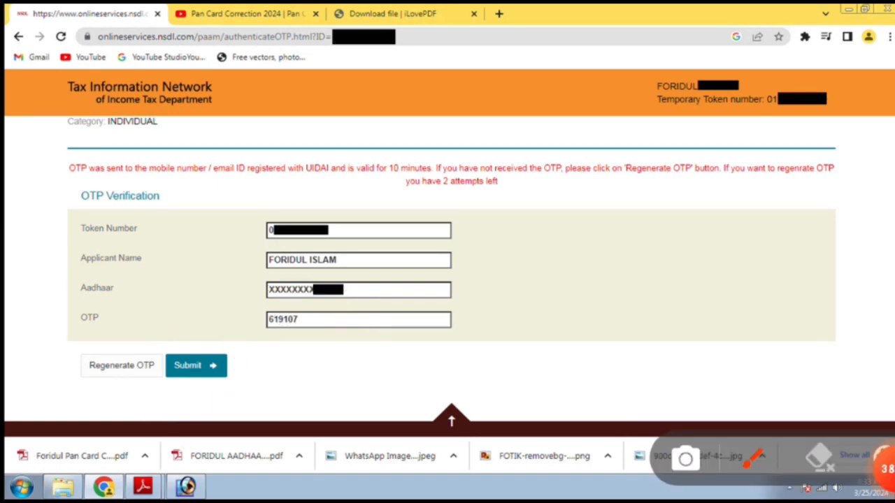
mouse_move(148, 336)
mouse_down()
mouse_move(42, 414)
mouse_move(186, 381)
mouse_move(144, 340)
mouse_up()
mouse_move(276, 328)
mouse_down()
mouse_move(207, 336)
mouse_move(282, 374)
mouse_move(251, 341)
mouse_up()
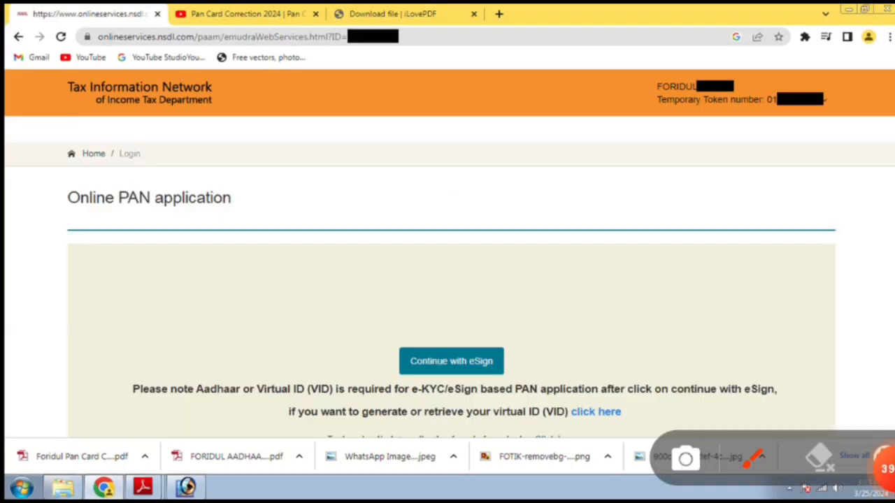
Step: Tick the eSign authorization checkbox, enter the VID/Aadhaar number and request an OTP
mouse_move(552, 290)
mouse_down()
mouse_move(307, 358)
mouse_move(569, 395)
mouse_move(579, 318)
mouse_move(548, 287)
mouse_up()
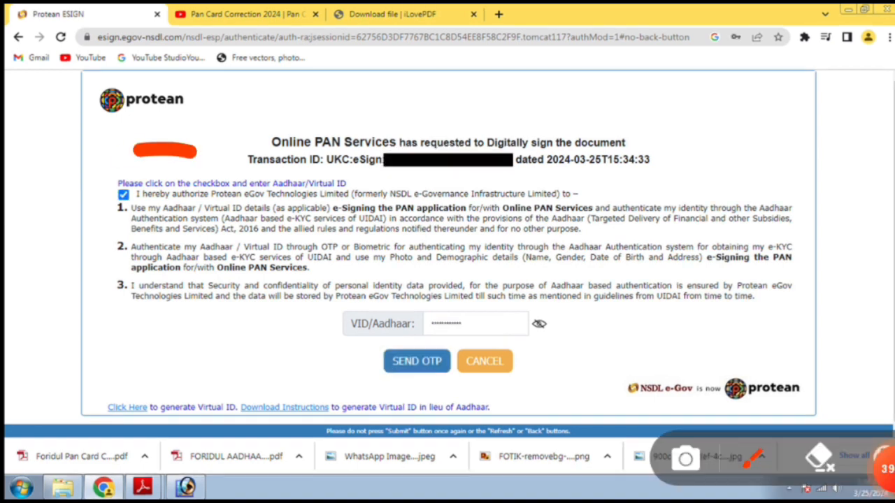
mouse_move(139, 145)
mouse_down()
mouse_move(206, 174)
mouse_move(178, 149)
mouse_up()
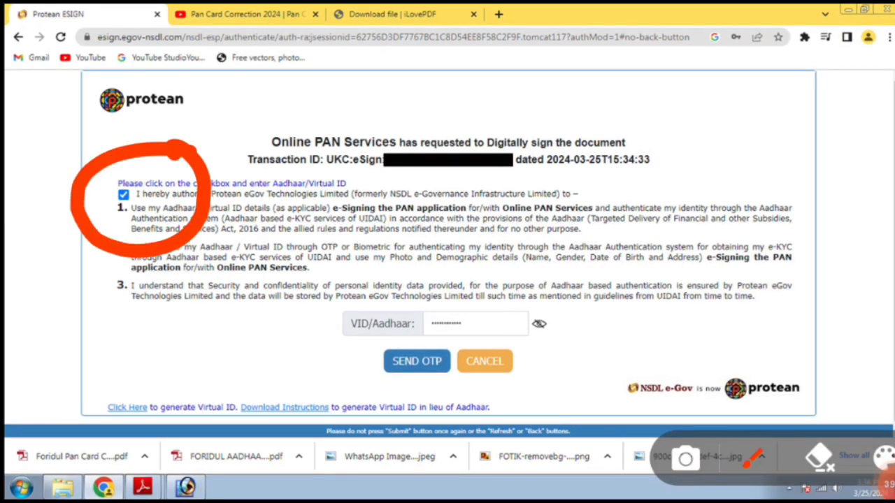
mouse_move(318, 346)
mouse_down()
mouse_move(650, 318)
mouse_move(325, 350)
mouse_move(328, 357)
mouse_up()
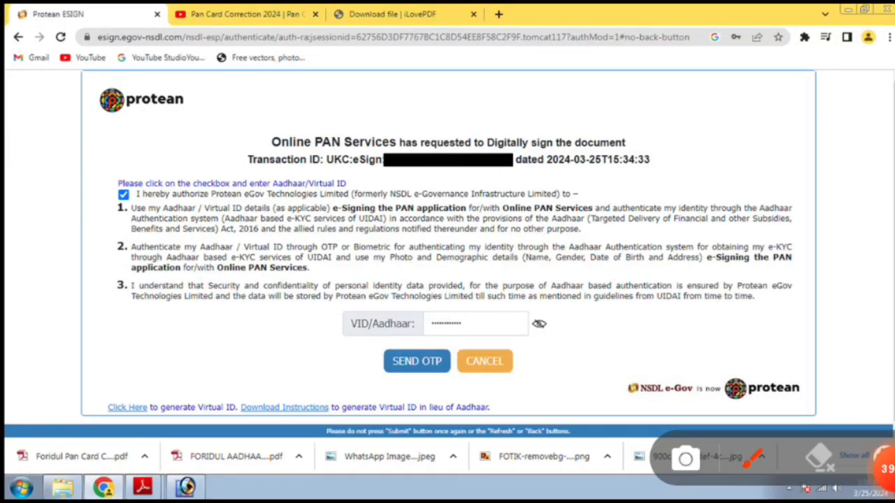
mouse_move(455, 332)
mouse_down()
mouse_move(412, 419)
mouse_move(419, 293)
mouse_up()
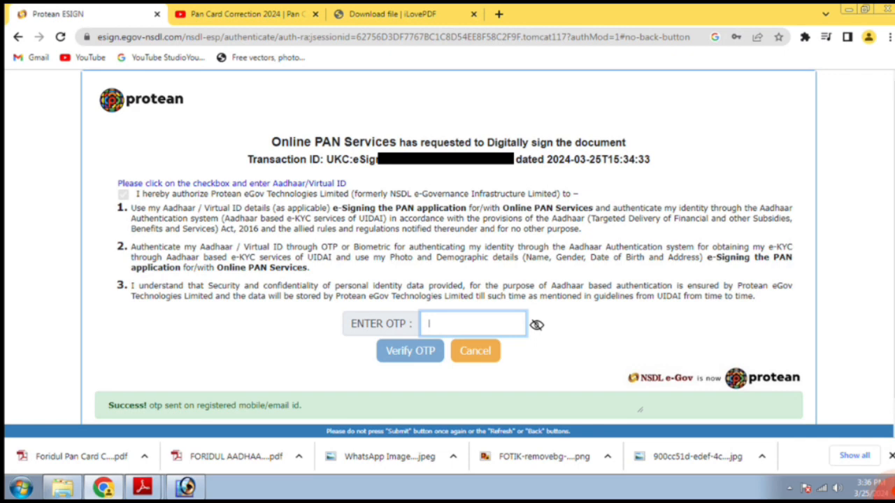
mouse_move(521, 278)
mouse_down()
mouse_move(466, 358)
mouse_move(469, 264)
mouse_up()
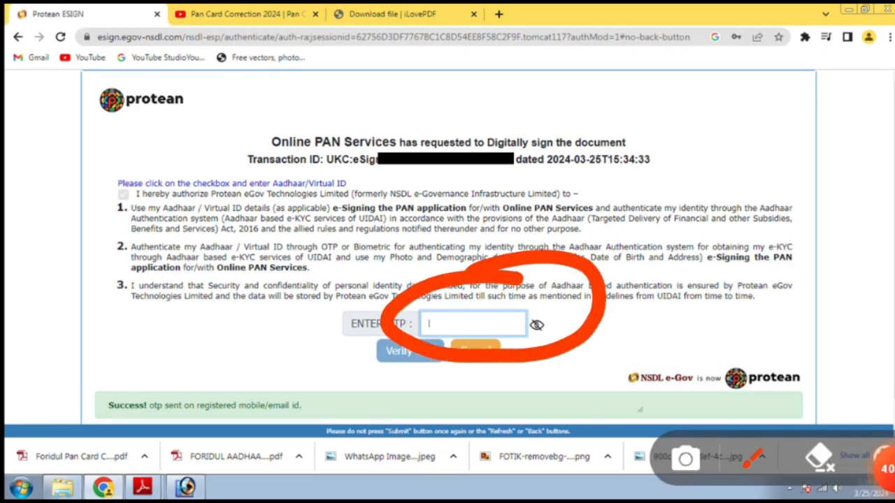
Step: Enter the received eSign OTP for verification
click(820, 458)
mouse_move(419, 307)
mouse_down()
mouse_move(391, 413)
mouse_move(427, 294)
mouse_up()
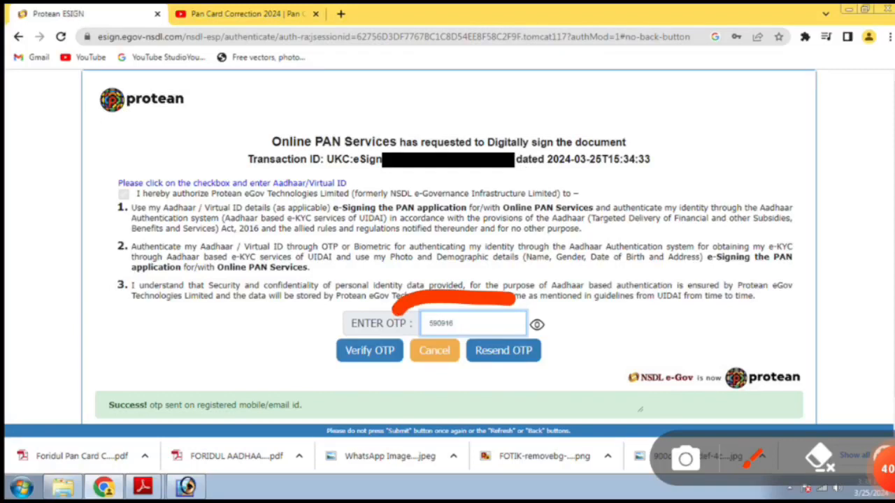
drag(545, 307, 481, 288)
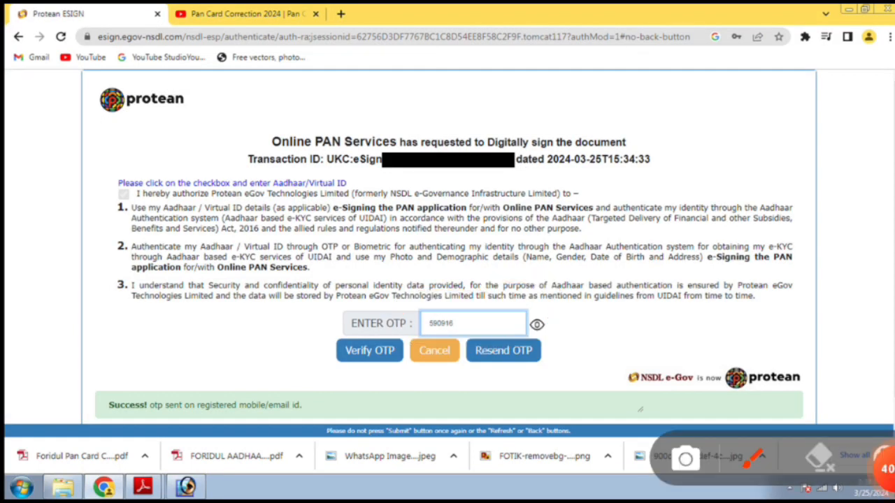
mouse_move(451, 392)
mouse_down()
mouse_move(524, 392)
mouse_move(444, 373)
mouse_move(455, 401)
mouse_up()
mouse_move(392, 318)
mouse_down()
mouse_move(313, 341)
mouse_move(359, 313)
mouse_up()
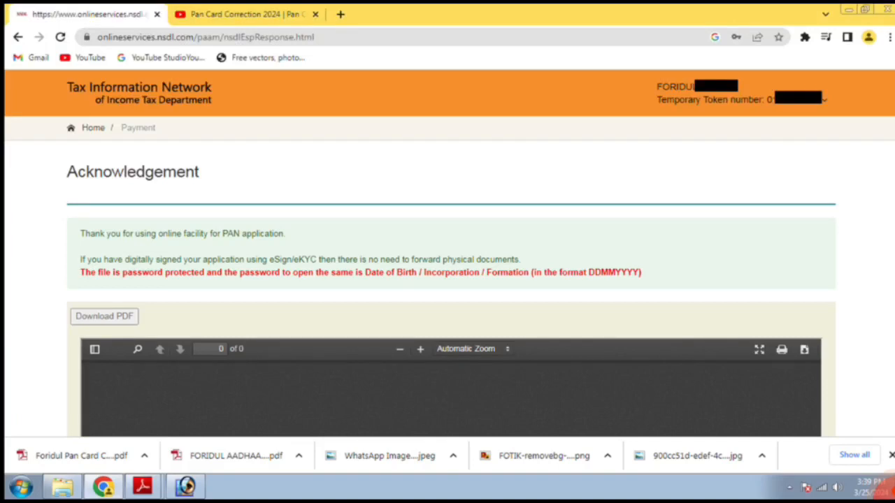
Step: Download the PAN correction acknowledgement PDF and open it in the embedded viewer
click(886, 486)
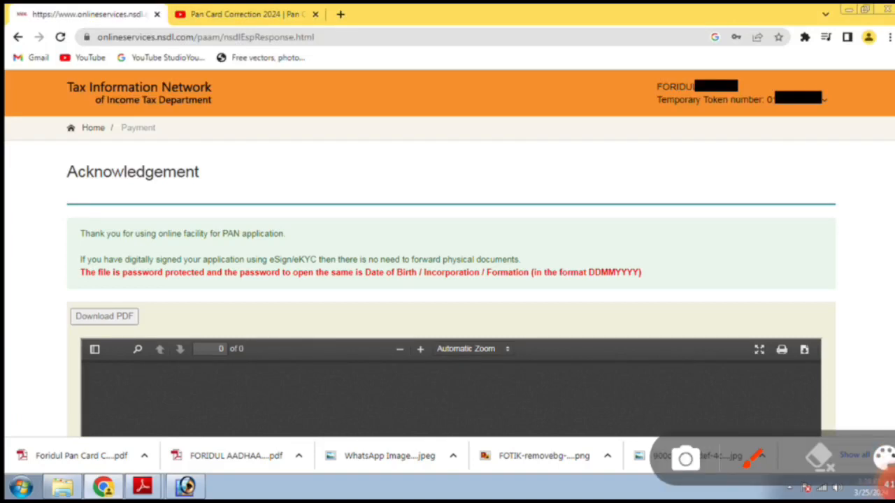
mouse_move(179, 281)
mouse_down()
mouse_move(94, 284)
mouse_move(224, 353)
mouse_move(76, 274)
mouse_up()
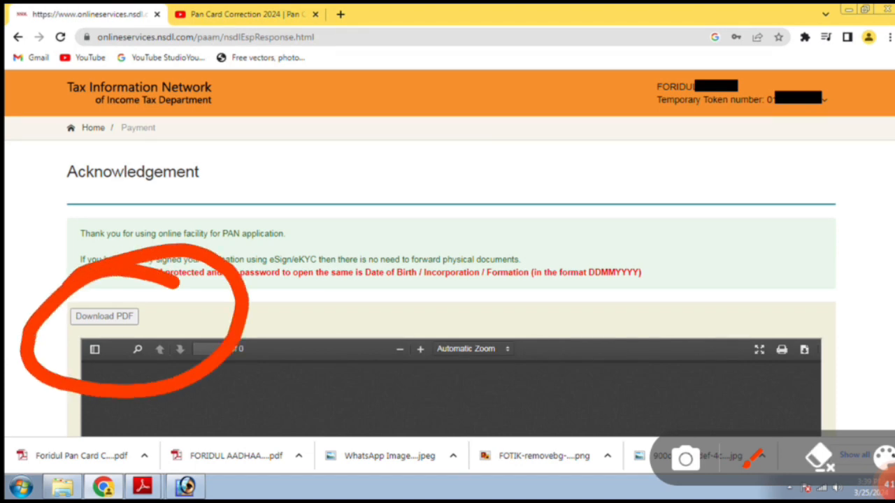
click(887, 483)
click(887, 484)
drag(147, 294, 775, 294)
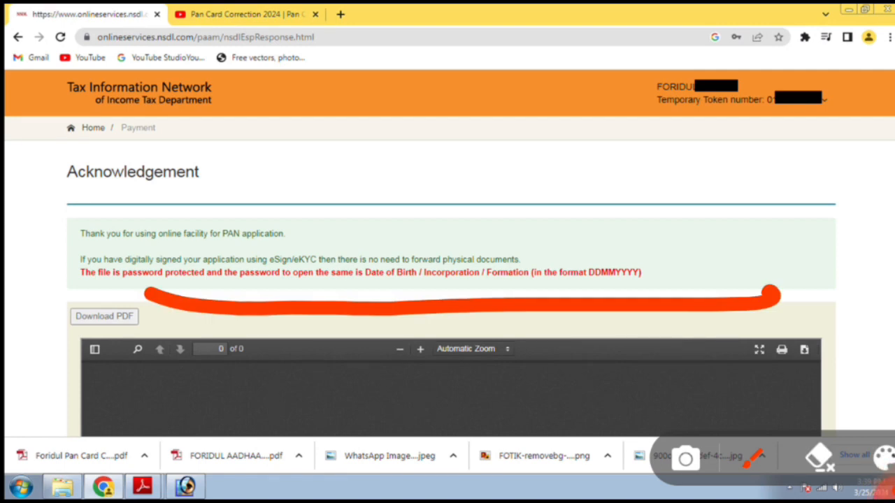
mouse_move(70, 242)
mouse_down()
mouse_move(569, 205)
mouse_move(741, 323)
mouse_move(64, 276)
mouse_move(277, 323)
mouse_up()
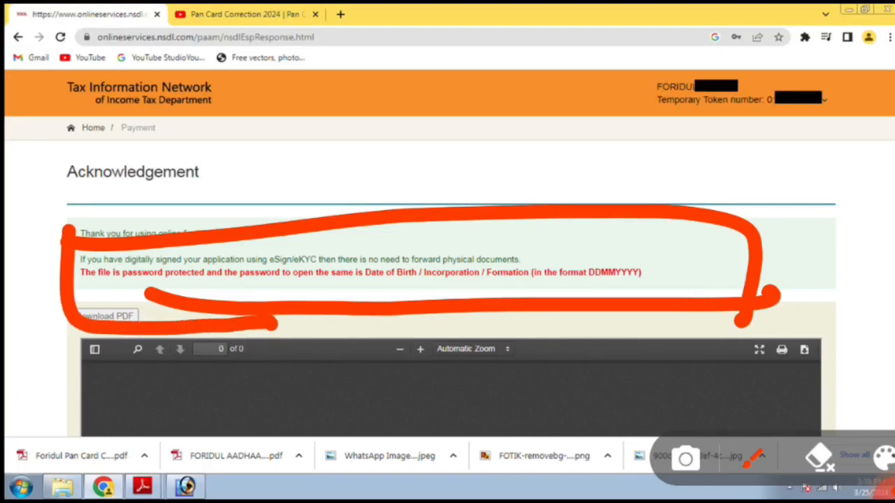
mouse_move(692, 246)
mouse_down()
mouse_move(677, 241)
mouse_move(626, 326)
mouse_move(685, 225)
mouse_up()
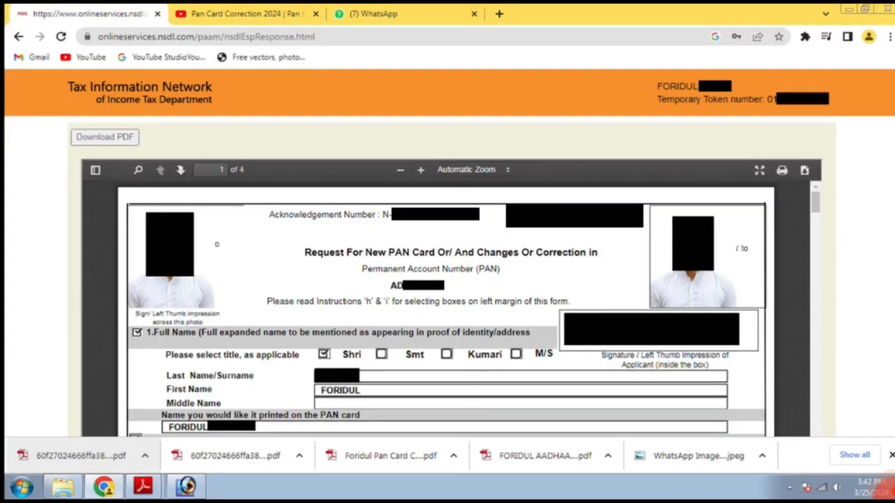
Step: Review the four-page acknowledgement form with its acknowledgement number and photos
mouse_move(888, 484)
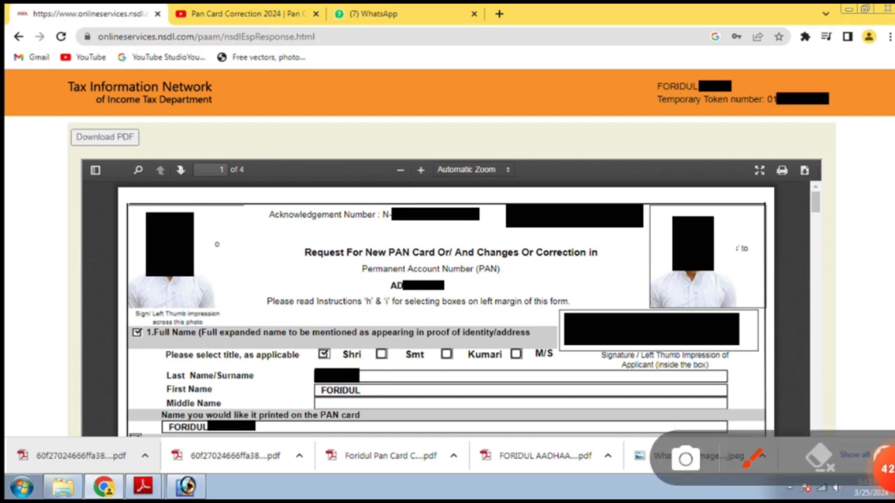
mouse_move(243, 183)
mouse_down()
mouse_move(202, 323)
mouse_move(251, 311)
mouse_up()
mouse_move(525, 241)
mouse_down()
mouse_move(490, 225)
mouse_move(745, 167)
mouse_up()
drag(611, 253, 761, 148)
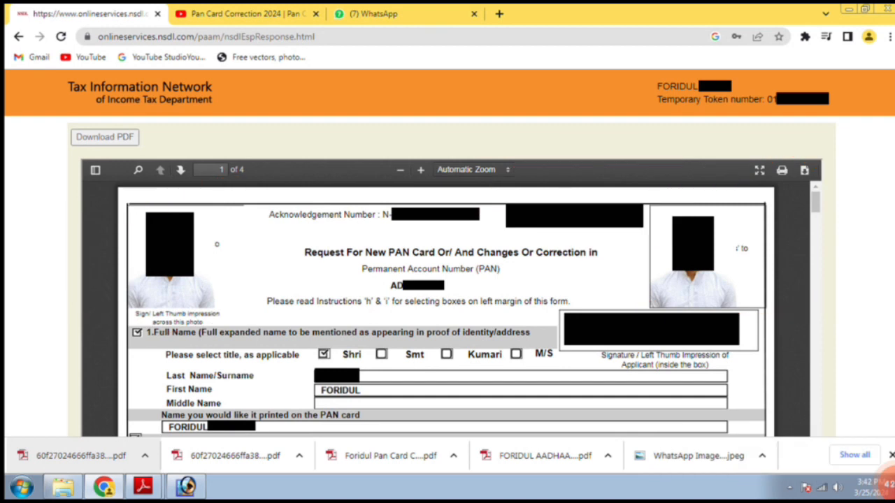